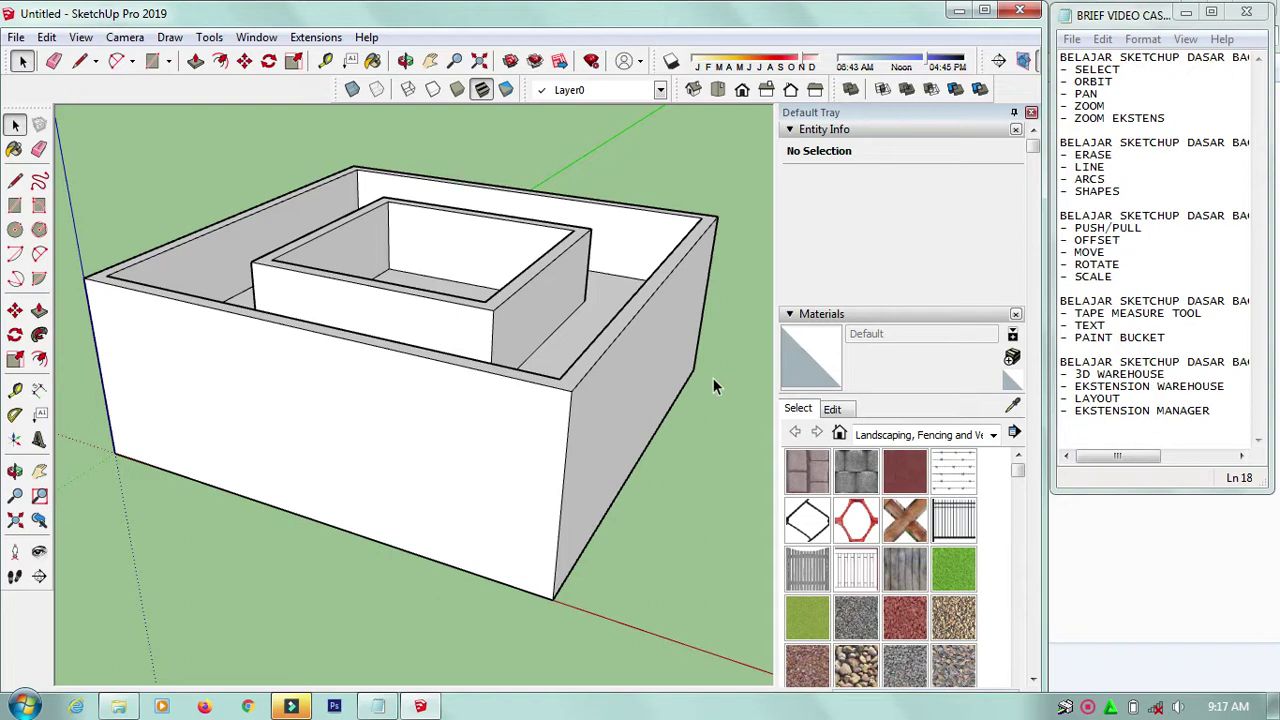
Use Tape Measure to drop a guide from the wall's right edge to near the front wall's middle.
{"action": "scroll", "coordinate": [713, 386], "scroll_direction": "down", "scroll_amount": 1}
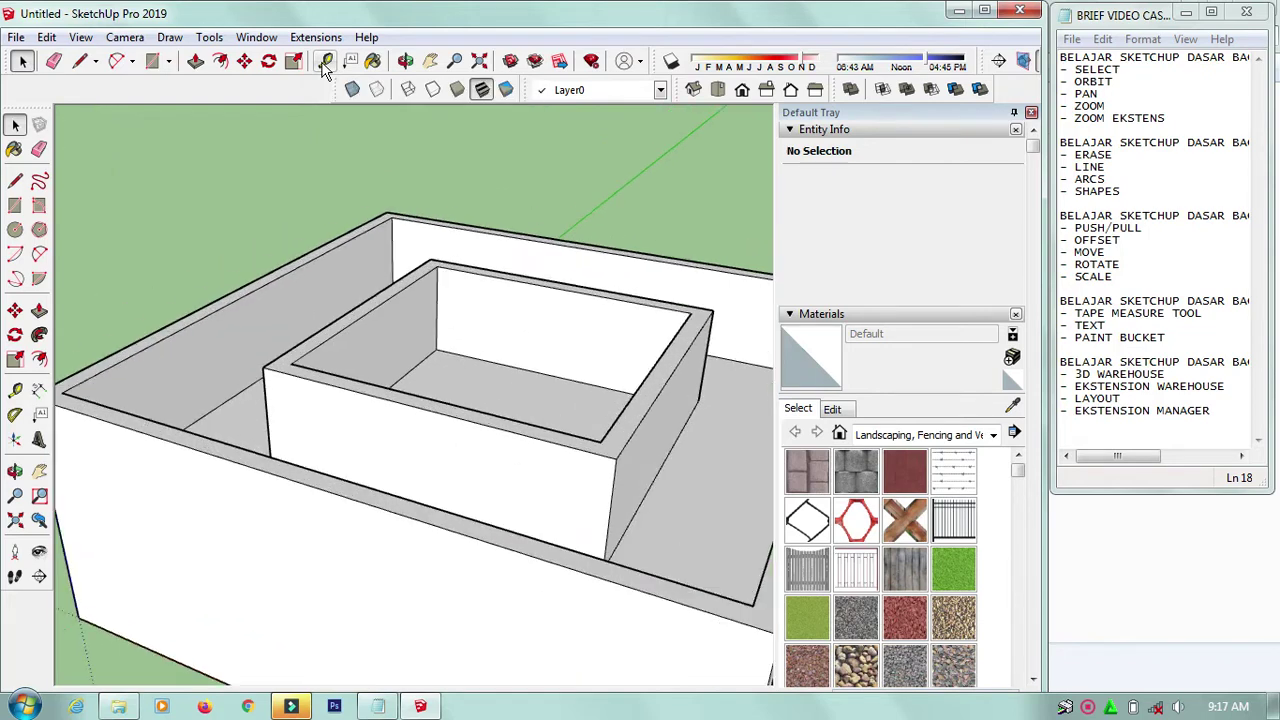
{"action": "left_click", "coordinate": [325, 63]}
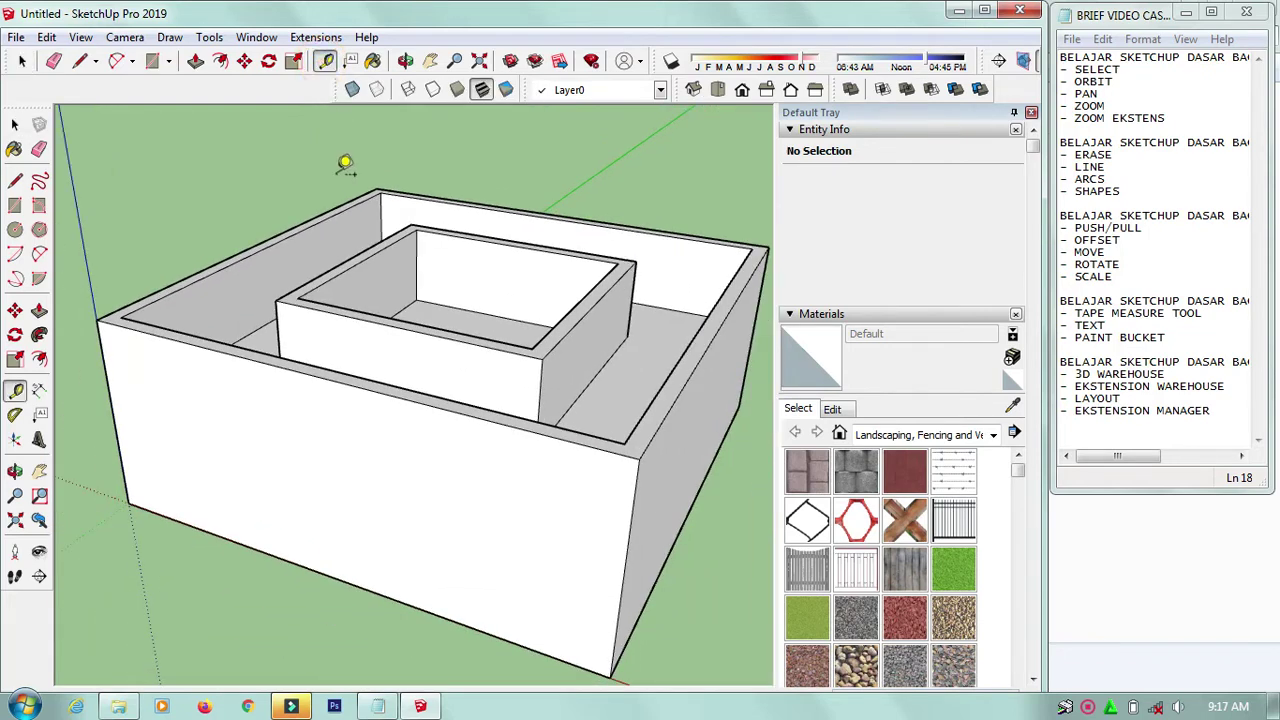
{"action": "middle_click_drag", "start_coordinate": [300, 400], "coordinate": [434, 370]}
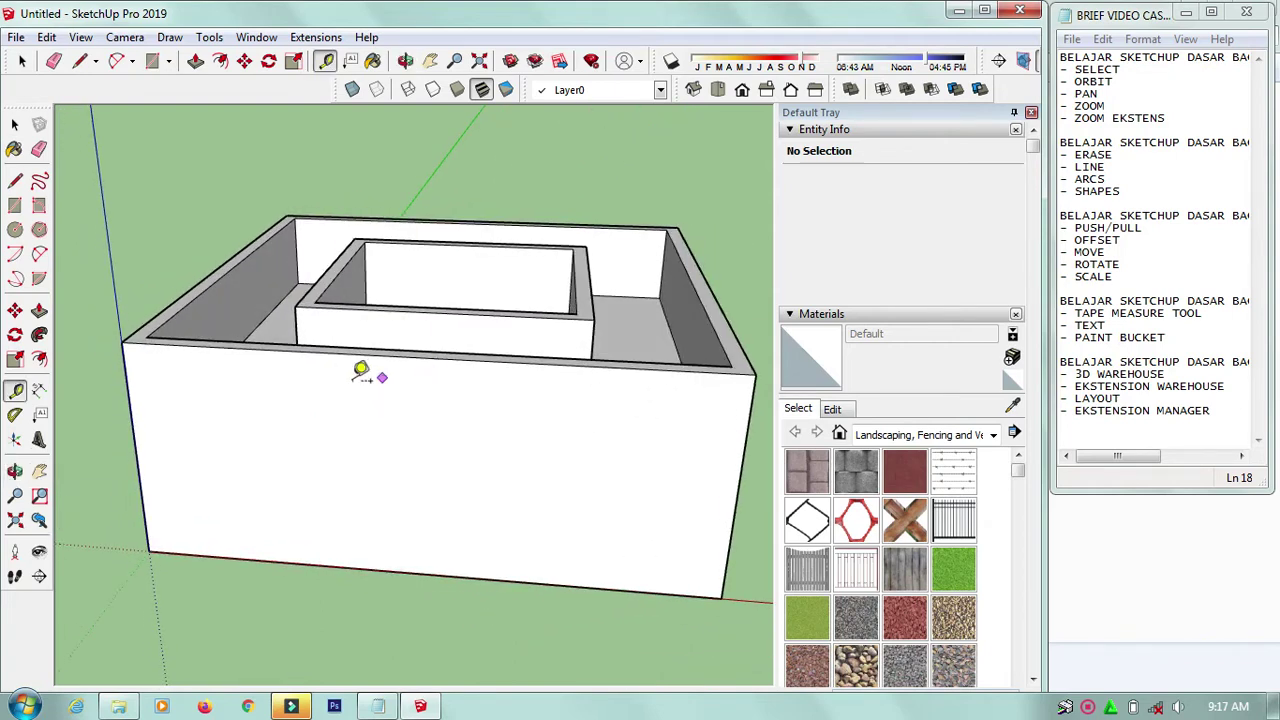
{"action": "scroll", "coordinate": [311, 395], "scroll_direction": "down", "scroll_amount": 1}
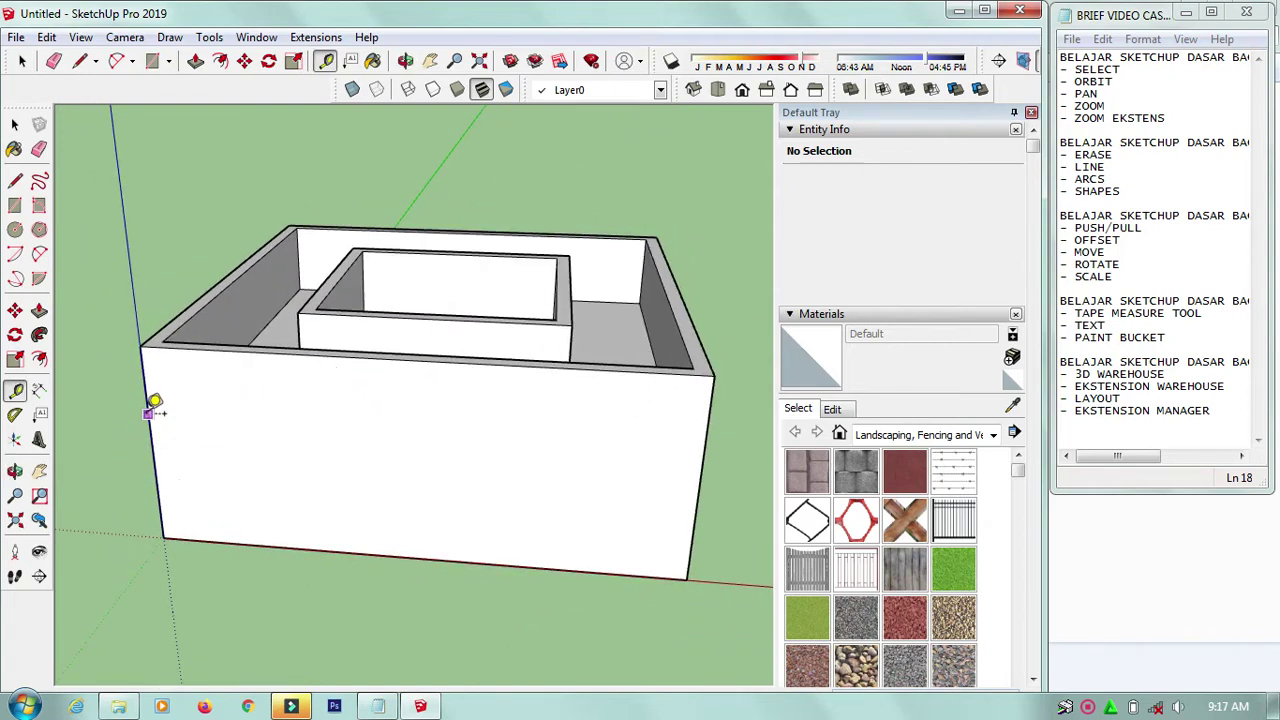
{"action": "scroll", "coordinate": [403, 391], "scroll_direction": "down", "scroll_amount": 1}
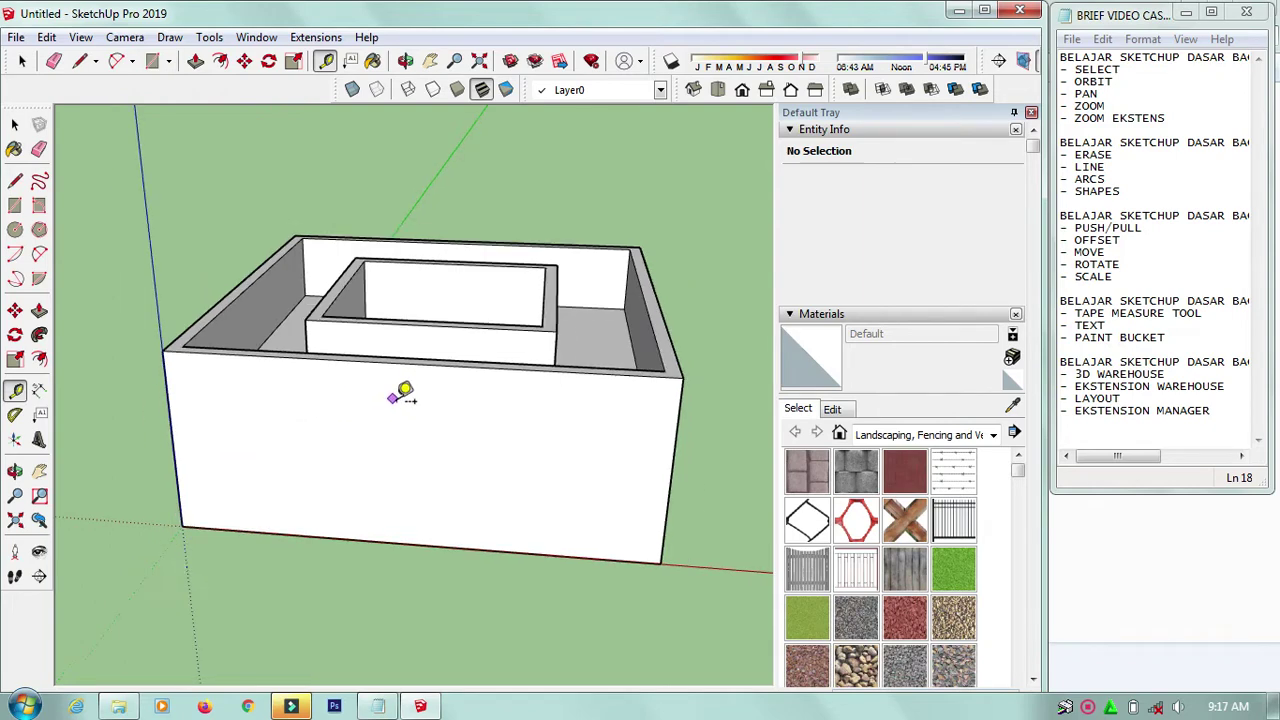
{"action": "scroll", "coordinate": [420, 395], "scroll_direction": "down", "scroll_amount": 1}
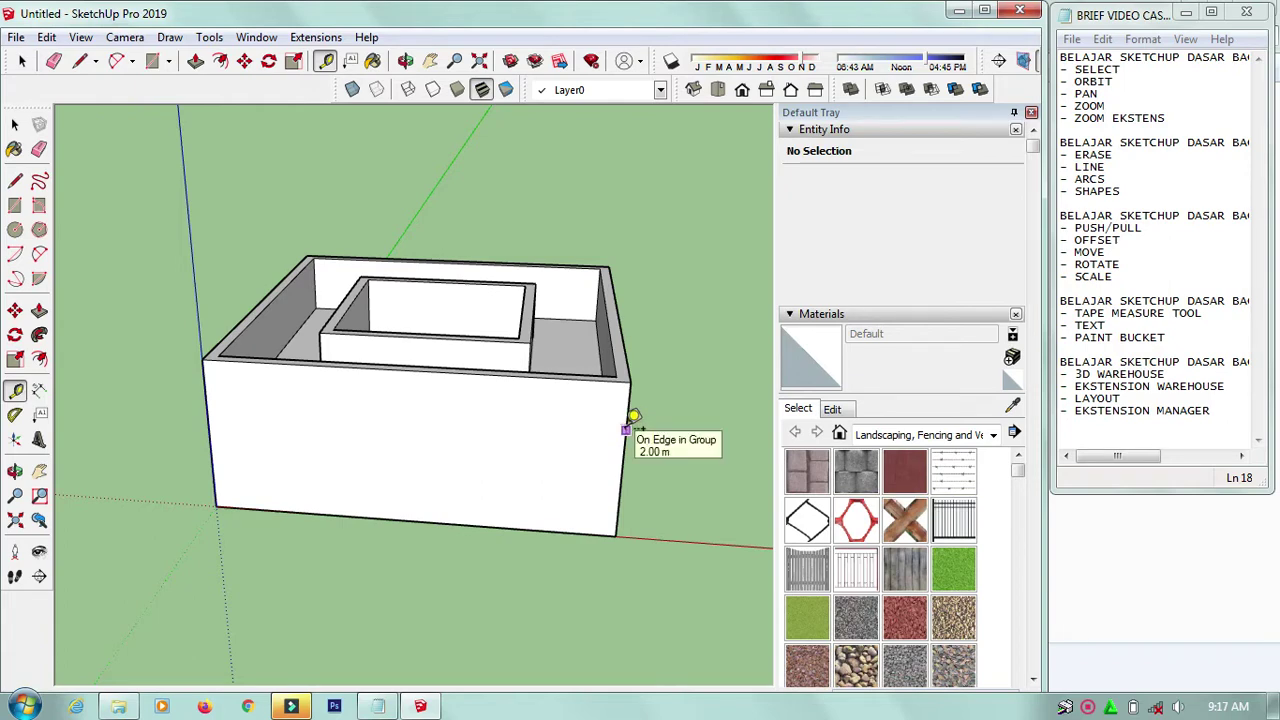
{"action": "left_click", "coordinate": [626, 430]}
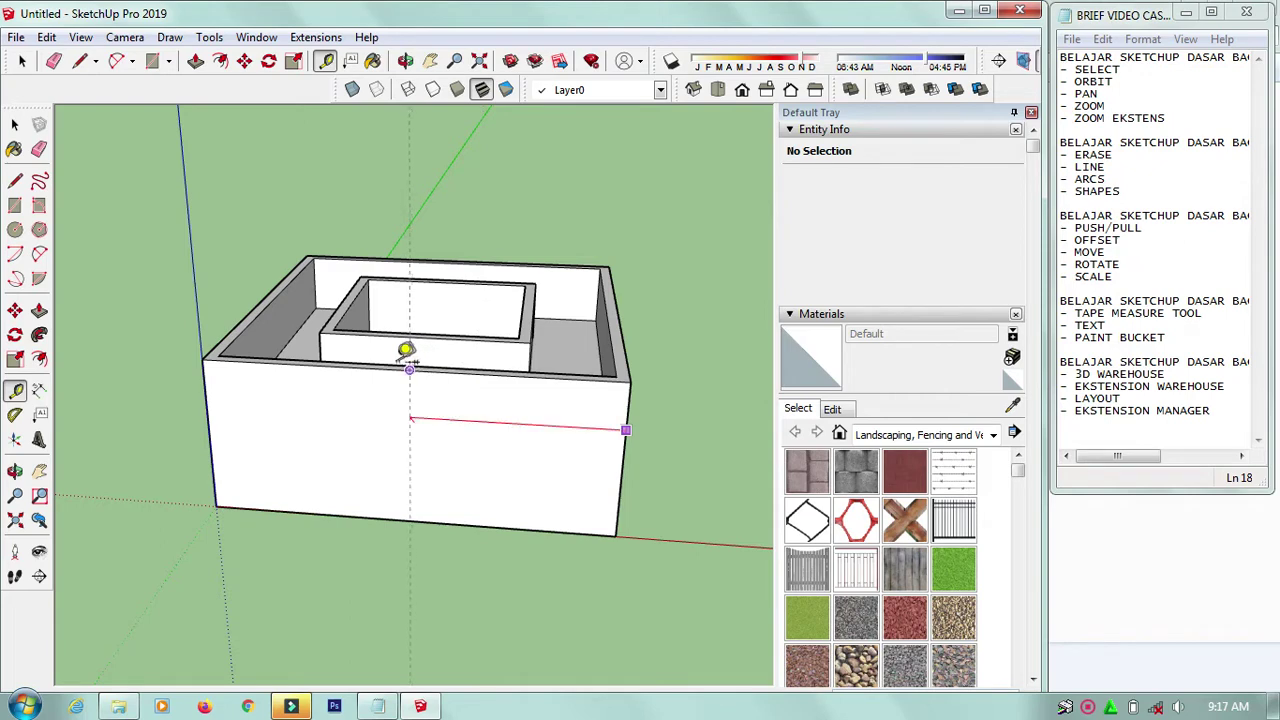
{"action": "scroll", "coordinate": [405, 355], "scroll_direction": "up", "scroll_amount": 2}
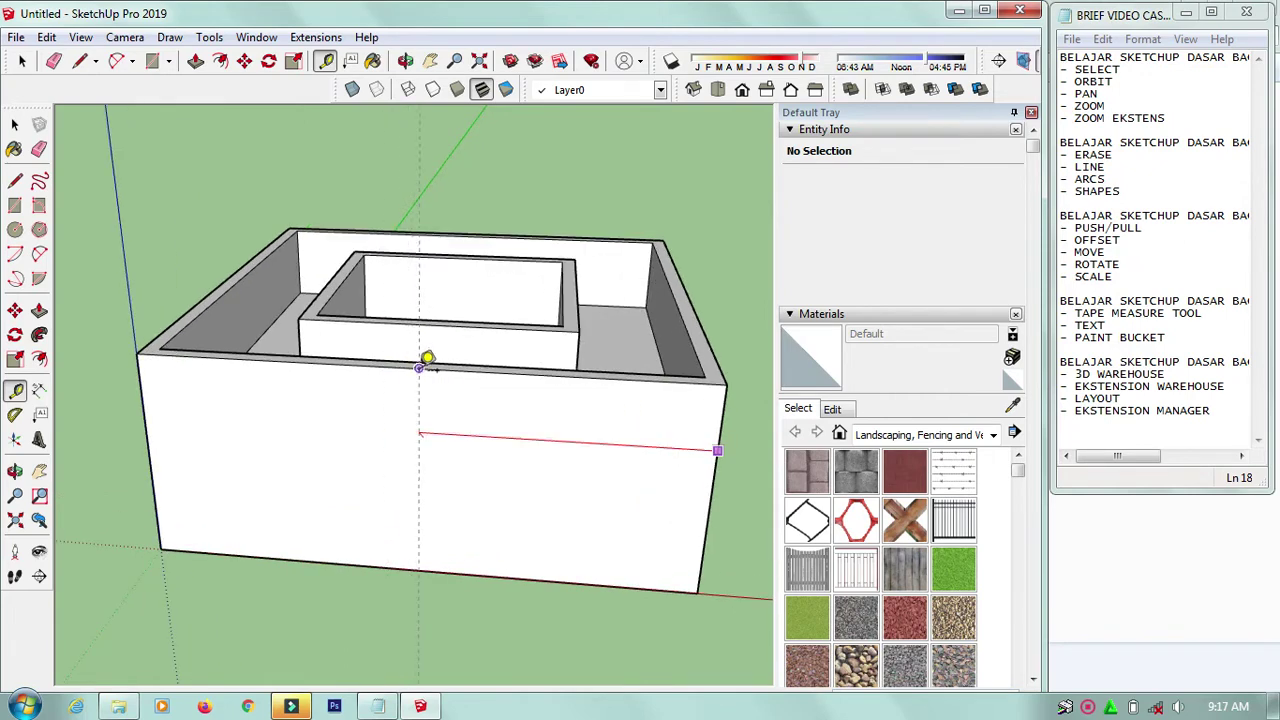
{"action": "left_click", "coordinate": [421, 366]}
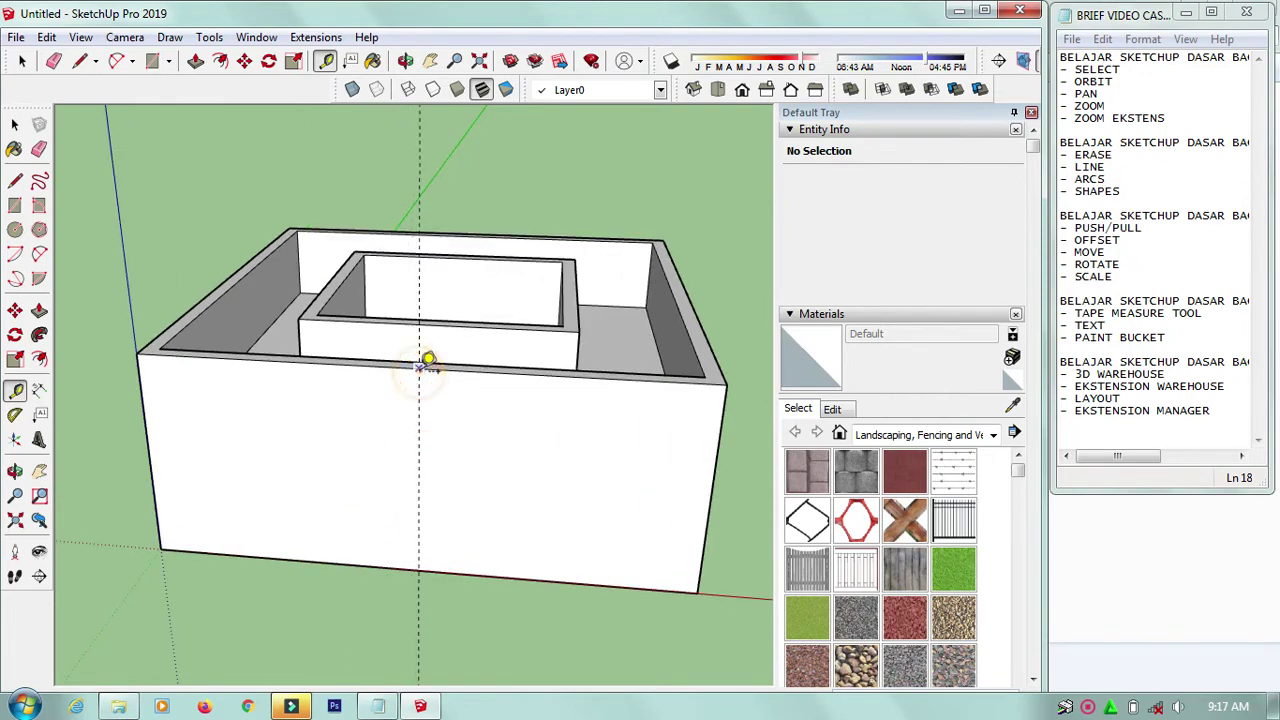
{"action": "scroll", "coordinate": [421, 360], "scroll_direction": "up", "scroll_amount": 1}
{"action": "scroll", "coordinate": [421, 345], "scroll_direction": "up", "scroll_amount": 1}
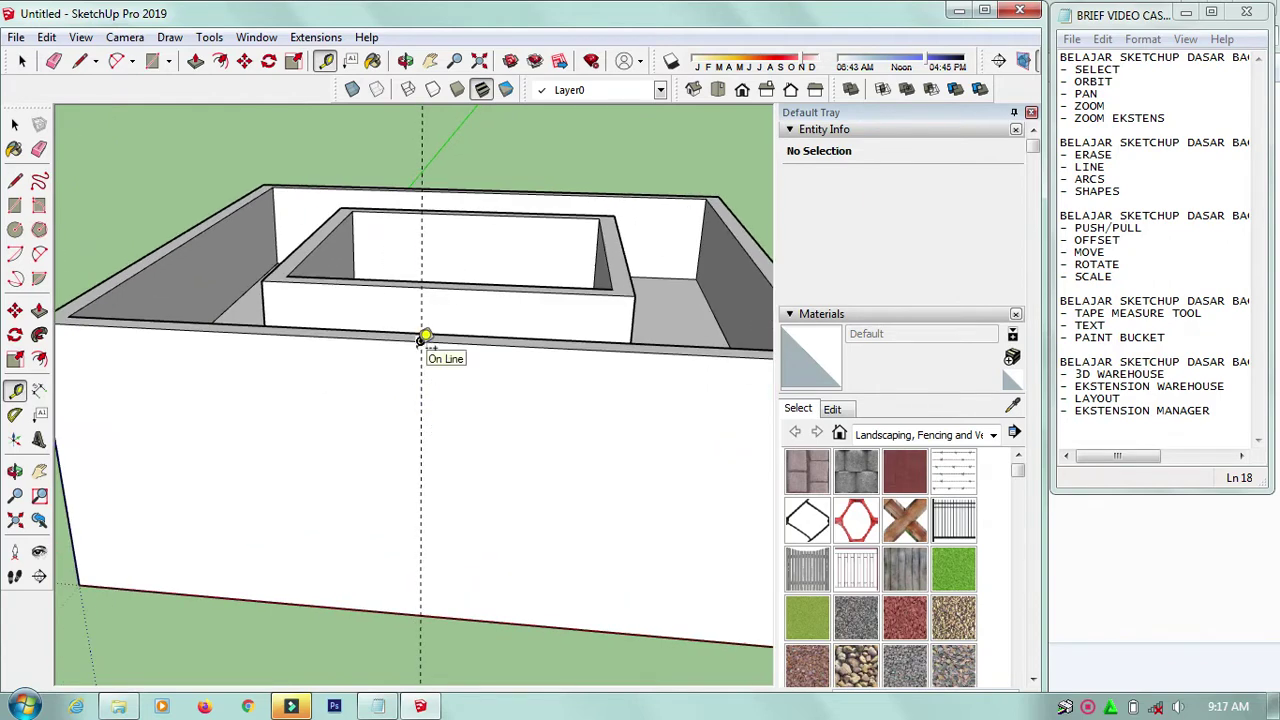
{"action": "scroll", "coordinate": [429, 380], "scroll_direction": "down", "scroll_amount": 1}
{"action": "scroll", "coordinate": [432, 400], "scroll_direction": "down", "scroll_amount": 1}
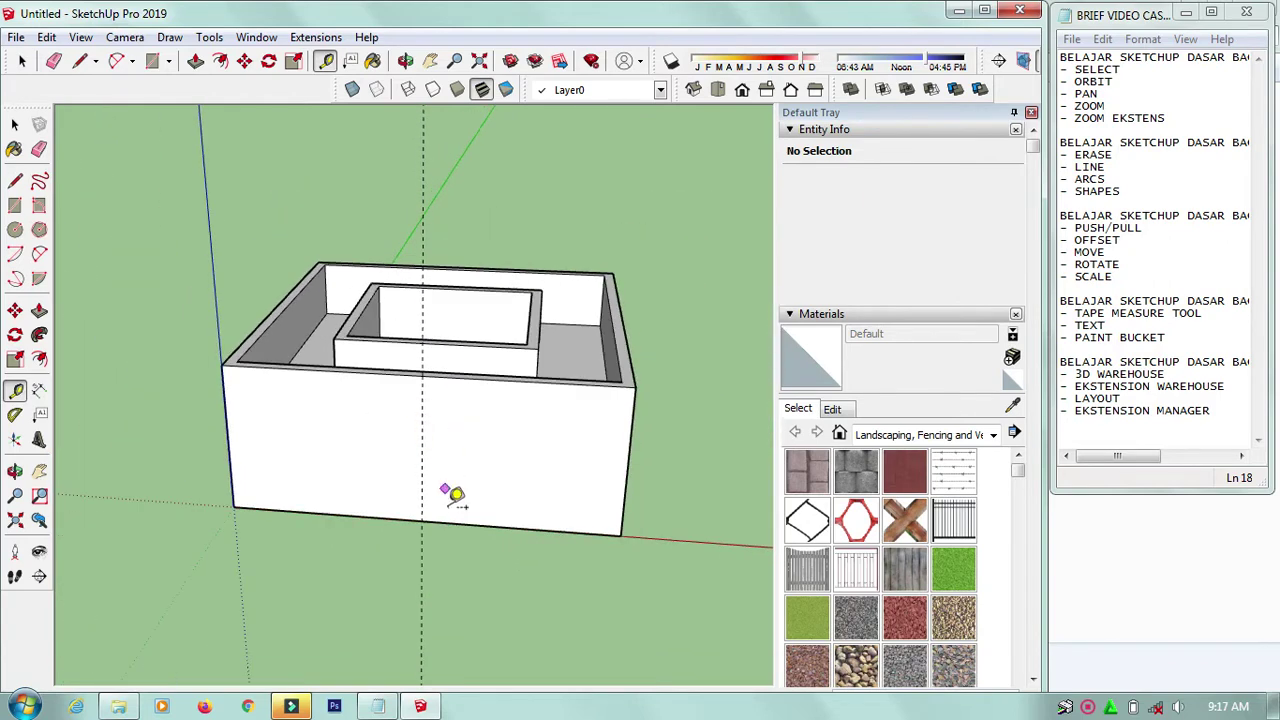
{"action": "scroll", "coordinate": [449, 495], "scroll_direction": "up", "scroll_amount": 1}
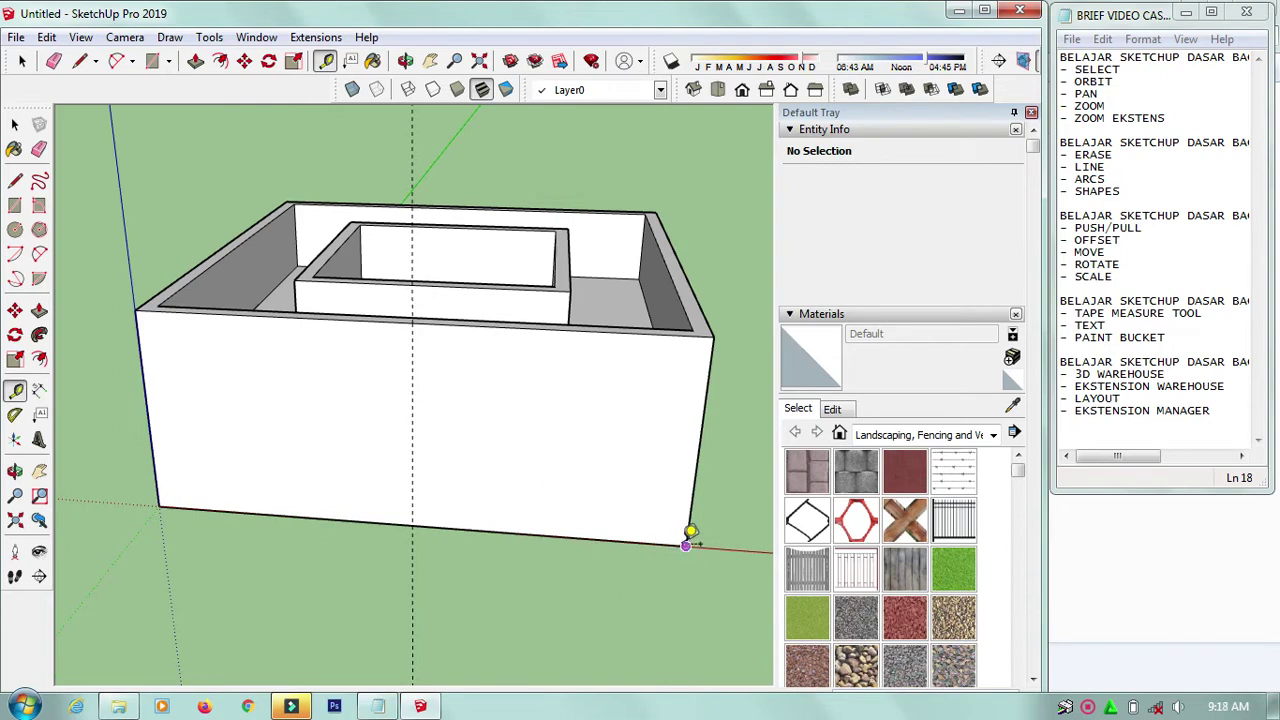
{"action": "left_click", "coordinate": [158, 506]}
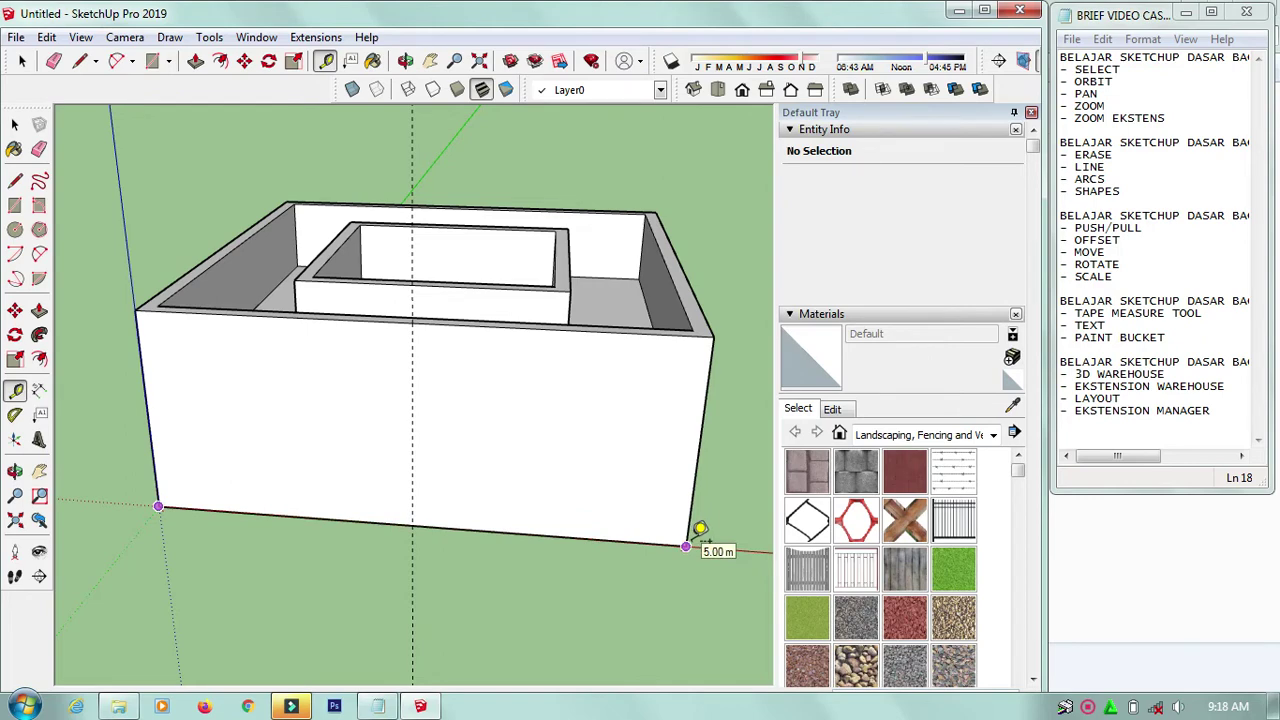
{"action": "left_click", "coordinate": [687, 545]}
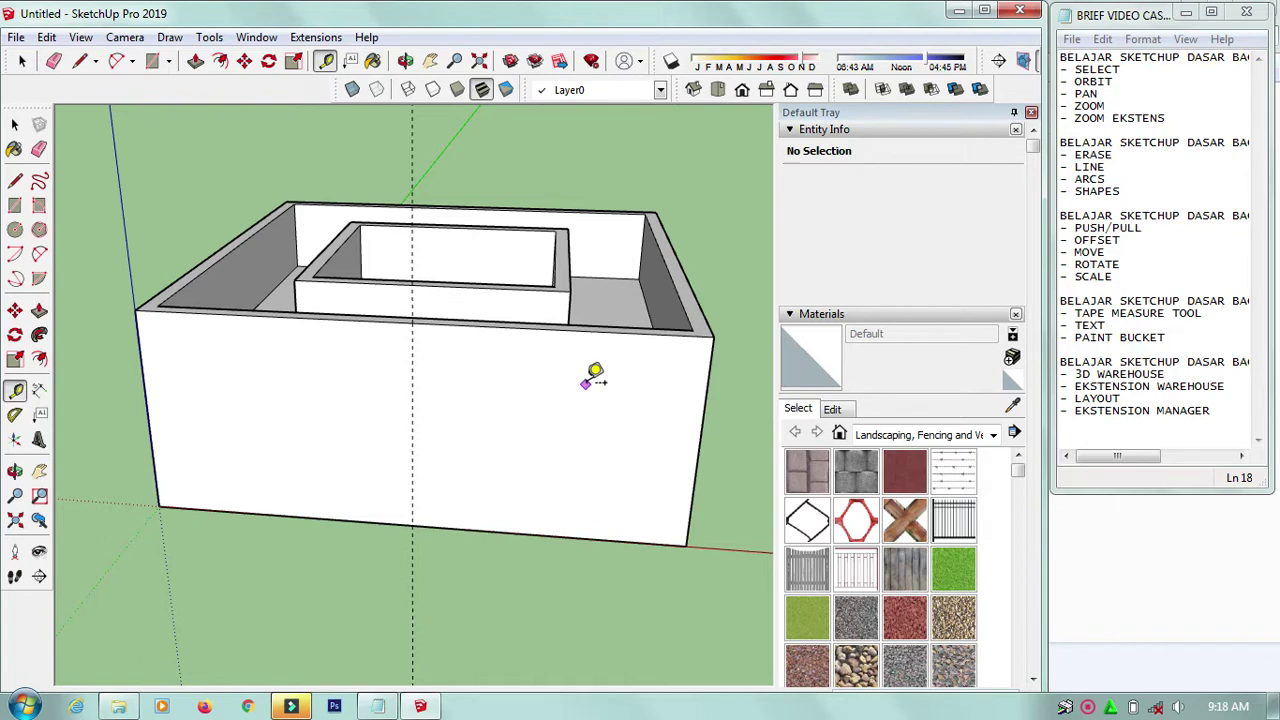
{"action": "key", "text": "space"}
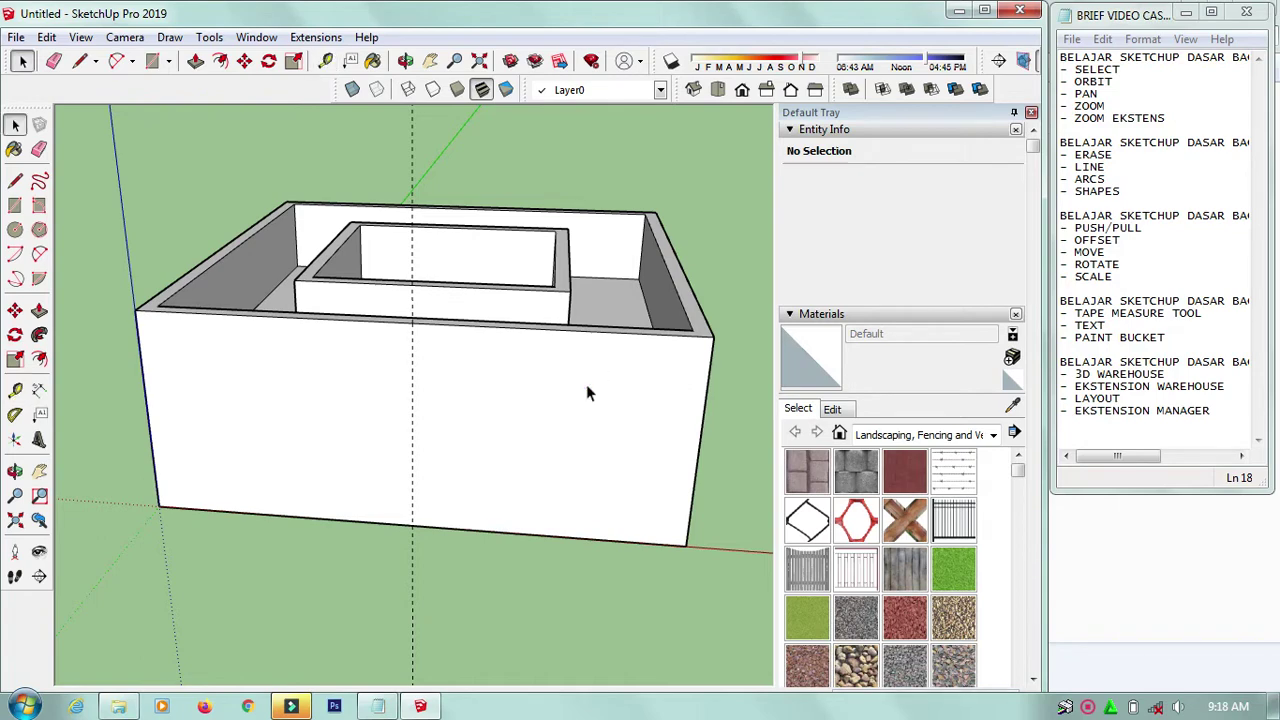
{"action": "key", "text": "t"}
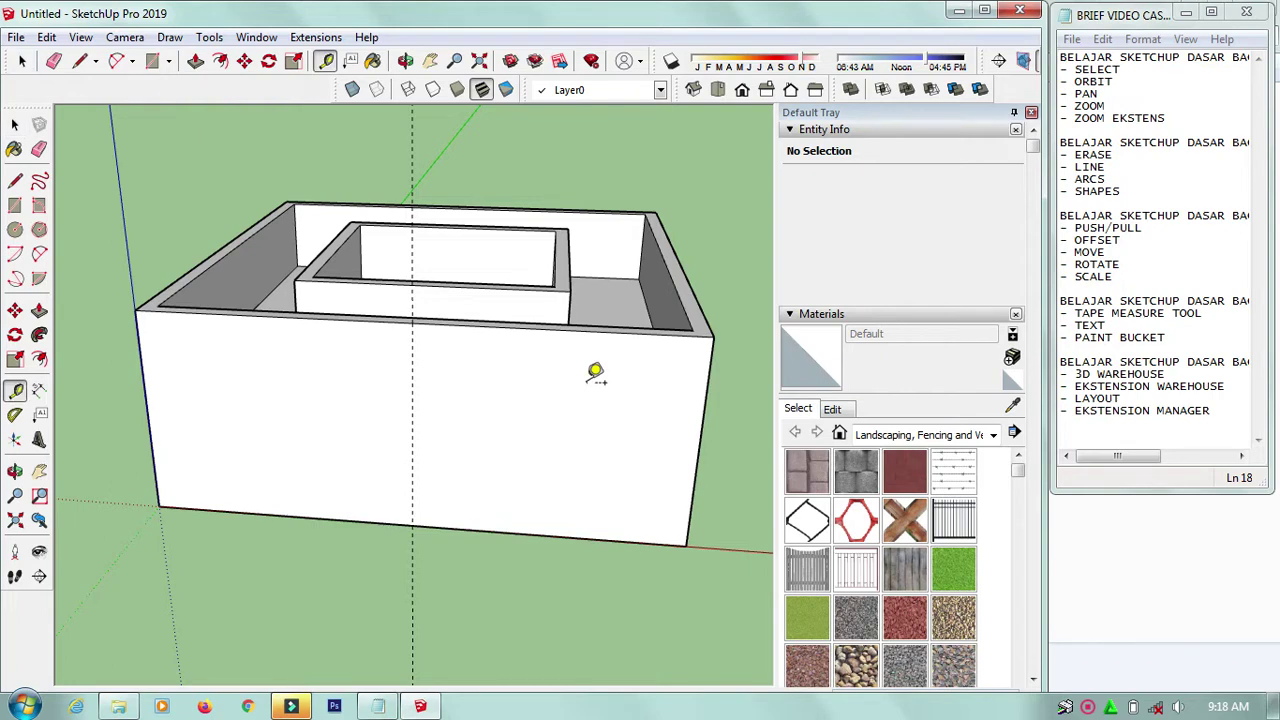
{"action": "key", "text": "space"}
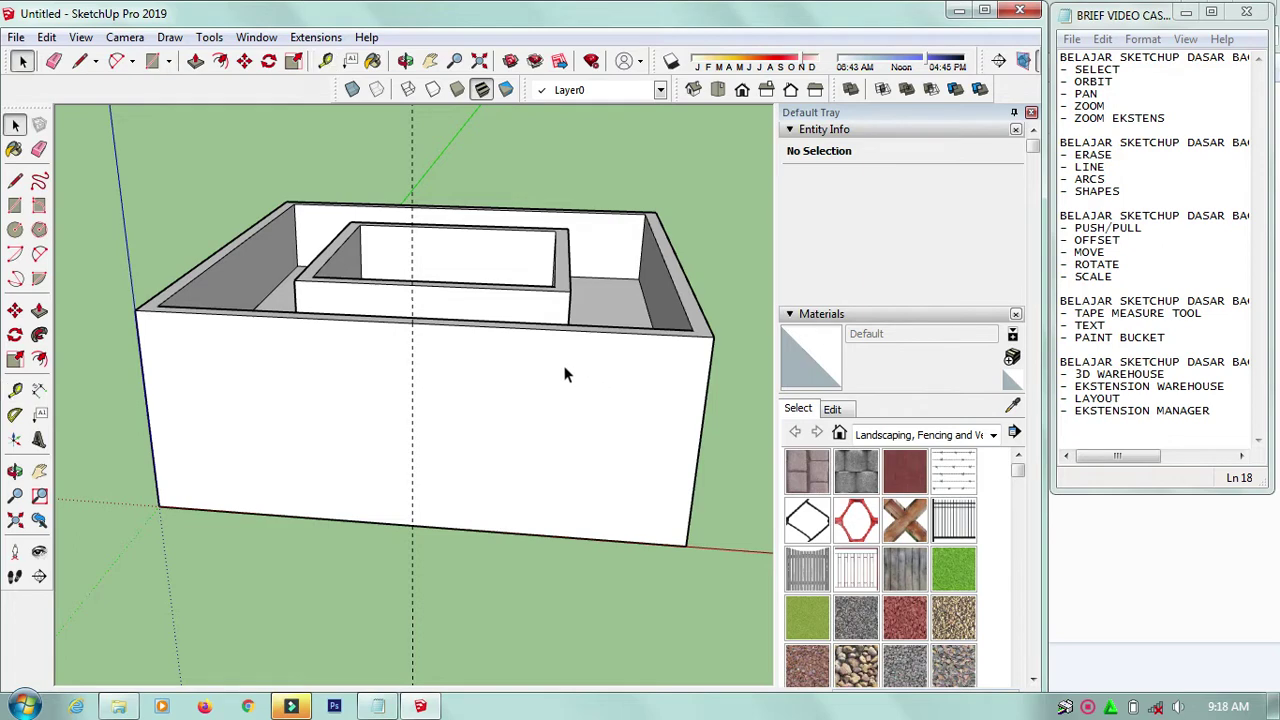
{"action": "scroll", "coordinate": [464, 372], "scroll_direction": "down", "scroll_amount": 1}
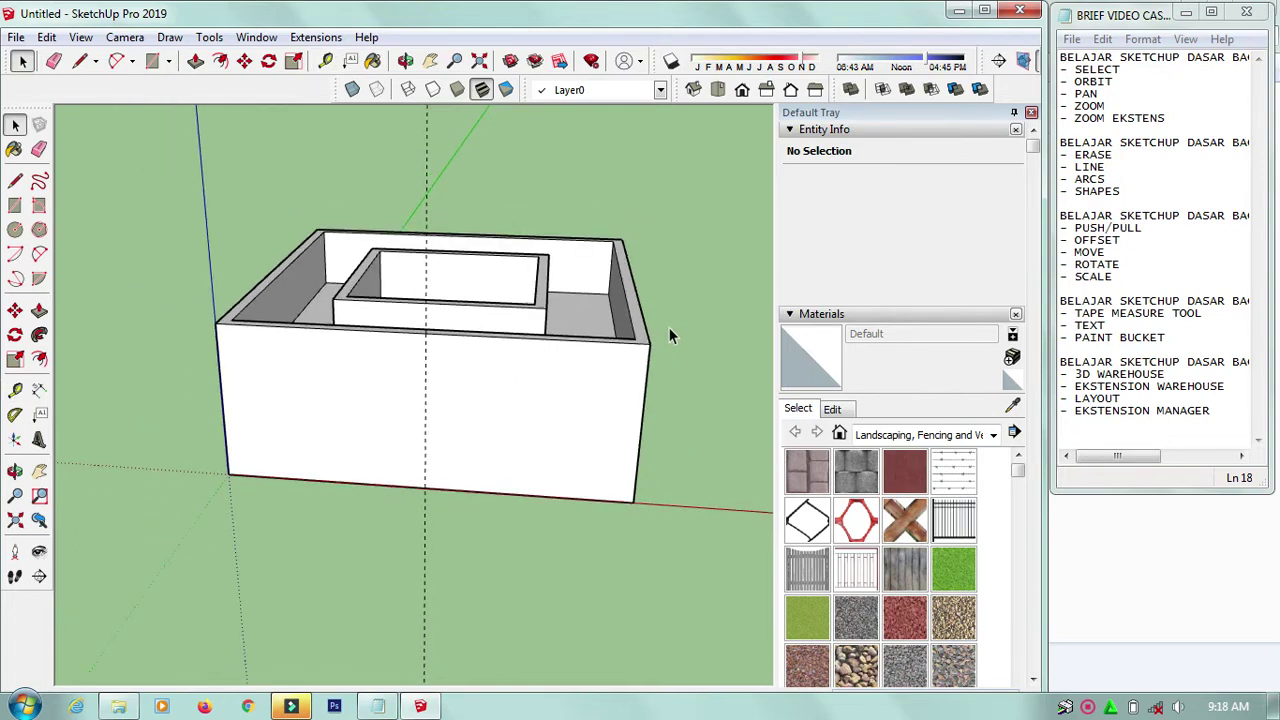
Place a leader label anchored at the front wall's top corner, with its text beside the box.
{"action": "left_click", "coordinate": [350, 61]}
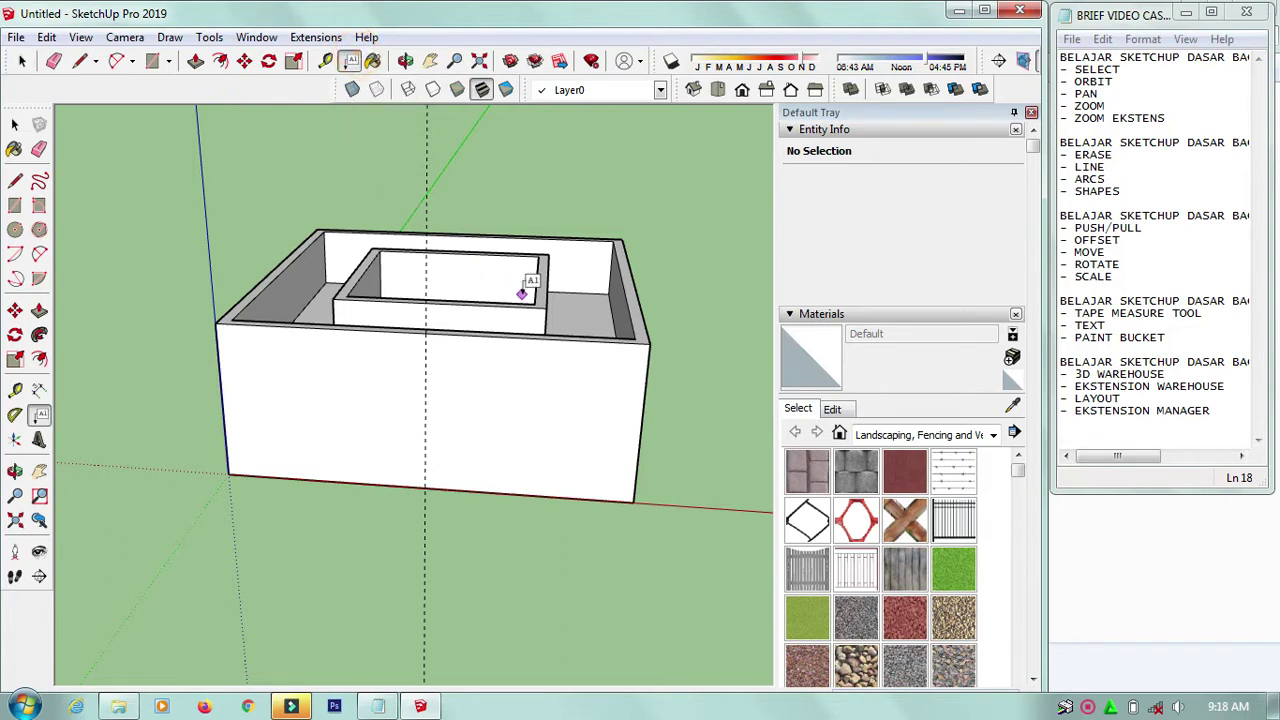
{"action": "scroll", "coordinate": [530, 290], "scroll_direction": "up", "scroll_amount": 3}
{"action": "scroll", "coordinate": [409, 260], "scroll_direction": "down", "scroll_amount": 2}
{"action": "scroll", "coordinate": [590, 313], "scroll_direction": "up", "scroll_amount": 2}
{"action": "scroll", "coordinate": [600, 350], "scroll_direction": "up", "scroll_amount": 2}
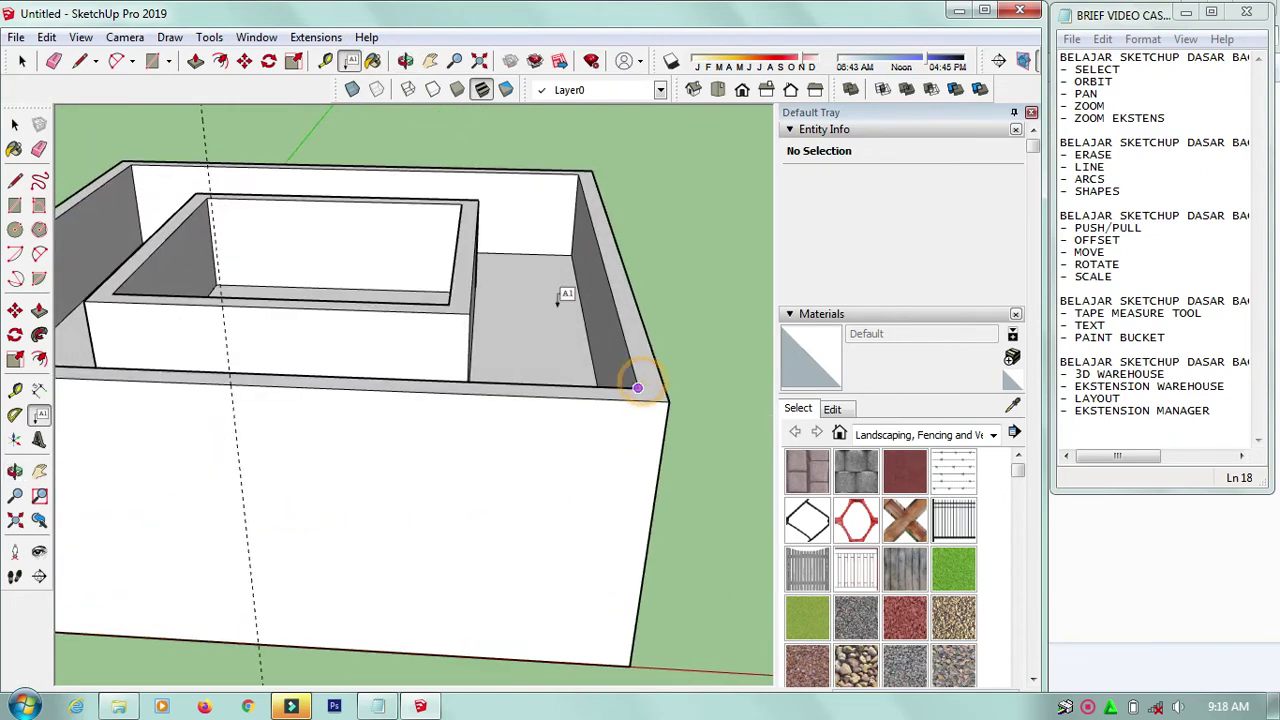
{"action": "scroll", "coordinate": [530, 280], "scroll_direction": "down", "scroll_amount": 2}
{"action": "left_click", "coordinate": [608, 358]}
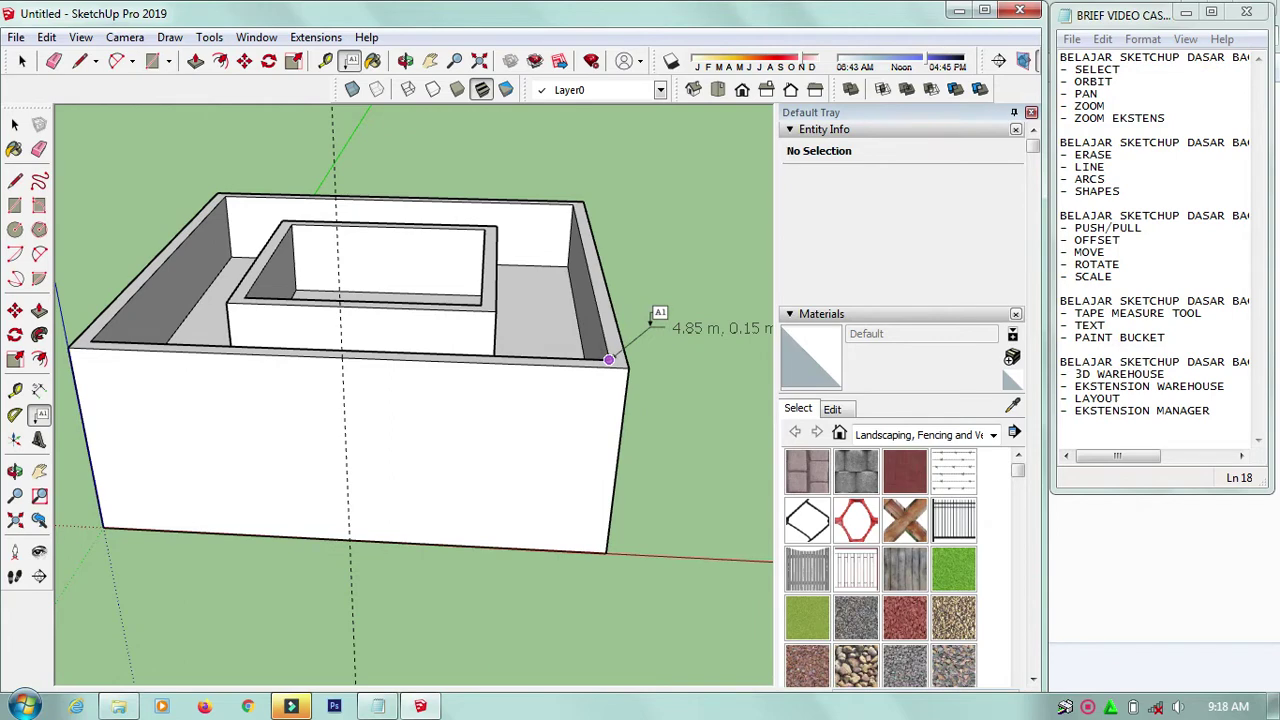
{"action": "left_click", "coordinate": [655, 318]}
{"action": "mouse_move", "coordinate": [620, 300]}
{"action": "middle_mouse_down"}
{"action": "mouse_move", "coordinate": [490, 248]}
{"action": "mouse_move", "coordinate": [637, 294]}
{"action": "middle_mouse_up"}
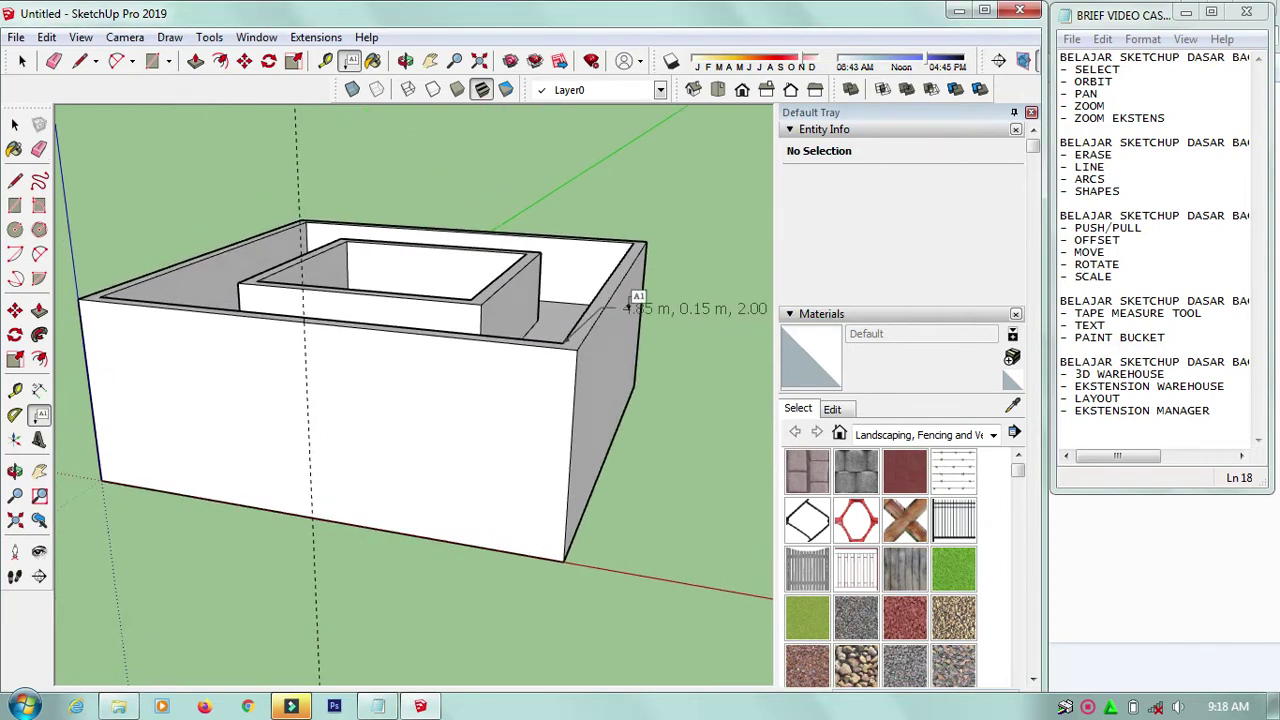
{"action": "scroll", "coordinate": [637, 294], "scroll_direction": "down", "scroll_amount": 2}
{"action": "scroll", "coordinate": [590, 340], "scroll_direction": "down", "scroll_amount": 1}
{"action": "scroll", "coordinate": [712, 348], "scroll_direction": "up", "scroll_amount": 1}
{"action": "middle_click_drag", "start_coordinate": [707, 350], "coordinate": [632, 310]}
Change the label text to 'dinding pasangan 1/2 bata'.
{"action": "key", "text": "space"}
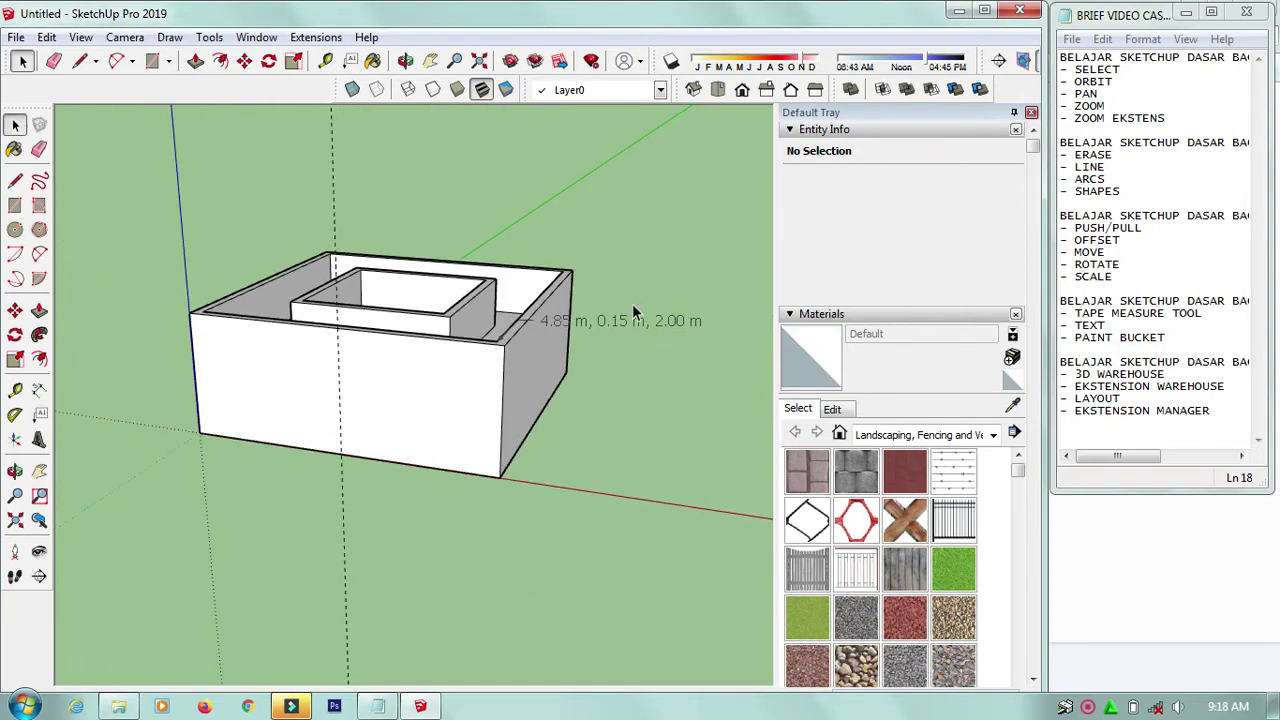
{"action": "double_click", "coordinate": [637, 320]}
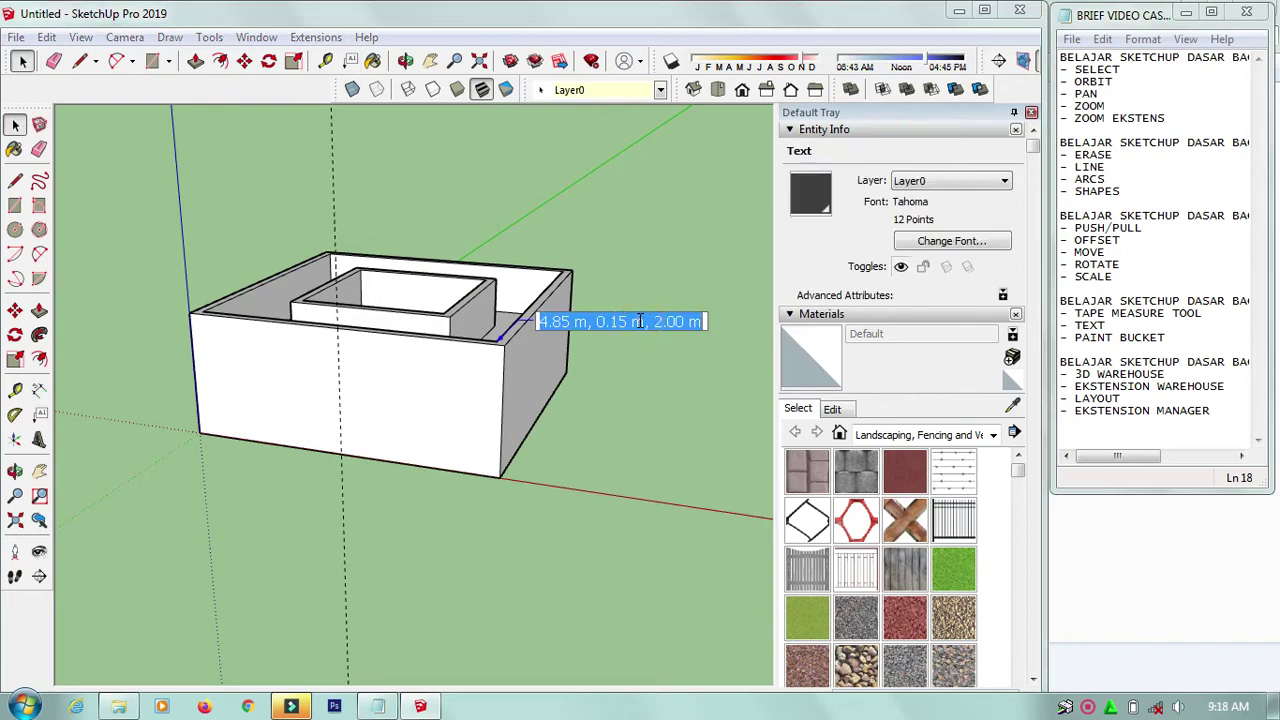
{"action": "type", "text": "dinding"}
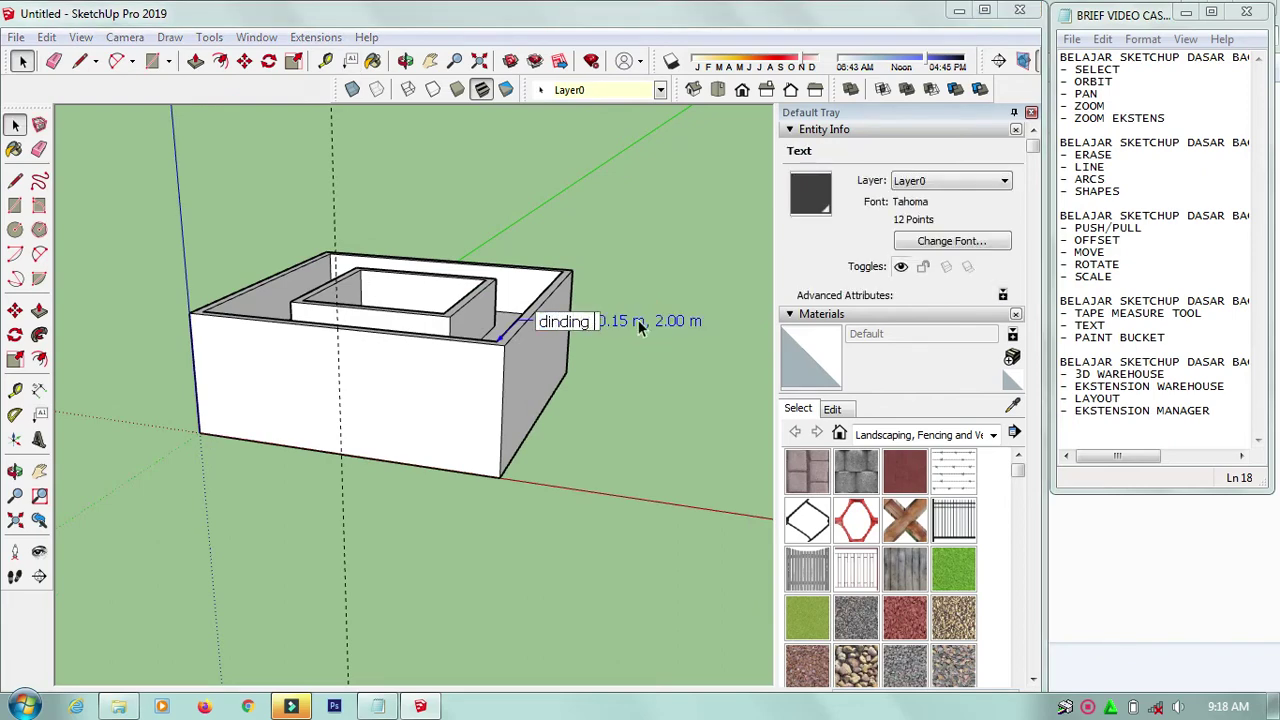
{"action": "type", "text": " ps"}
{"action": "key", "text": "BackSpace"}
{"action": "type", "text": "asang"}
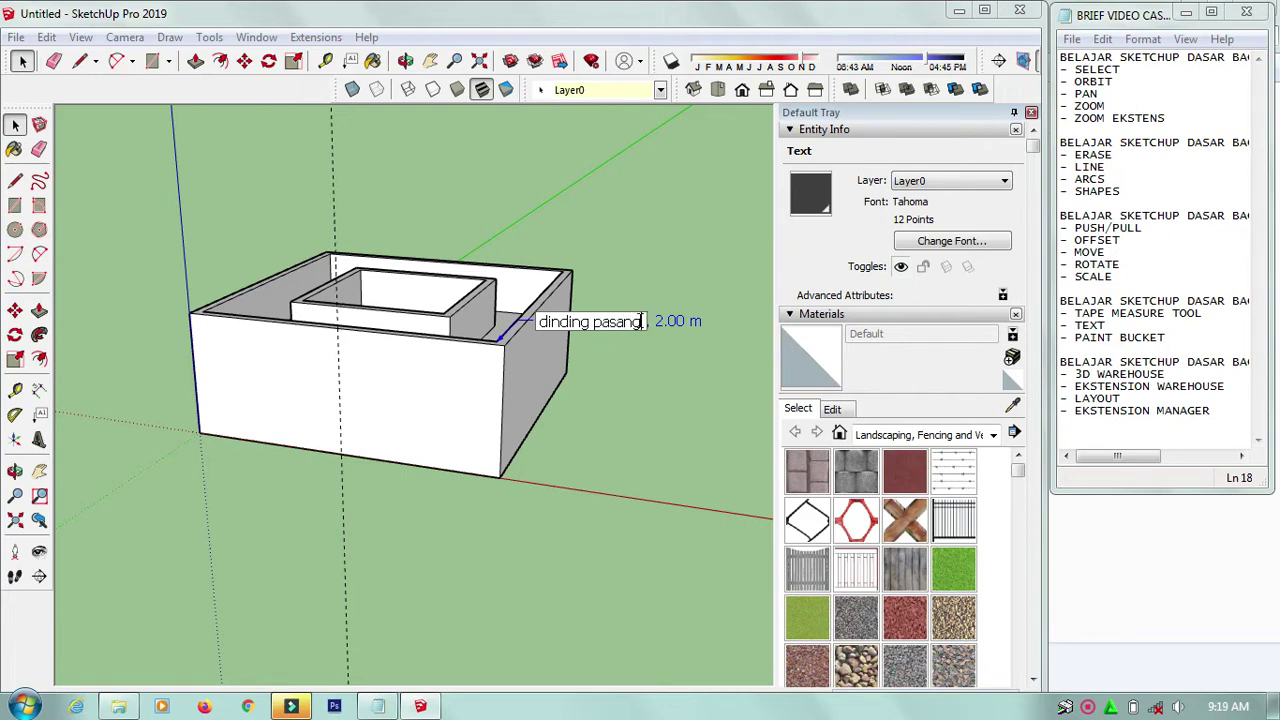
{"action": "type", "text": "an 1"}
{"action": "type", "text": "/"}
{"action": "type", "text": "2 bata"}
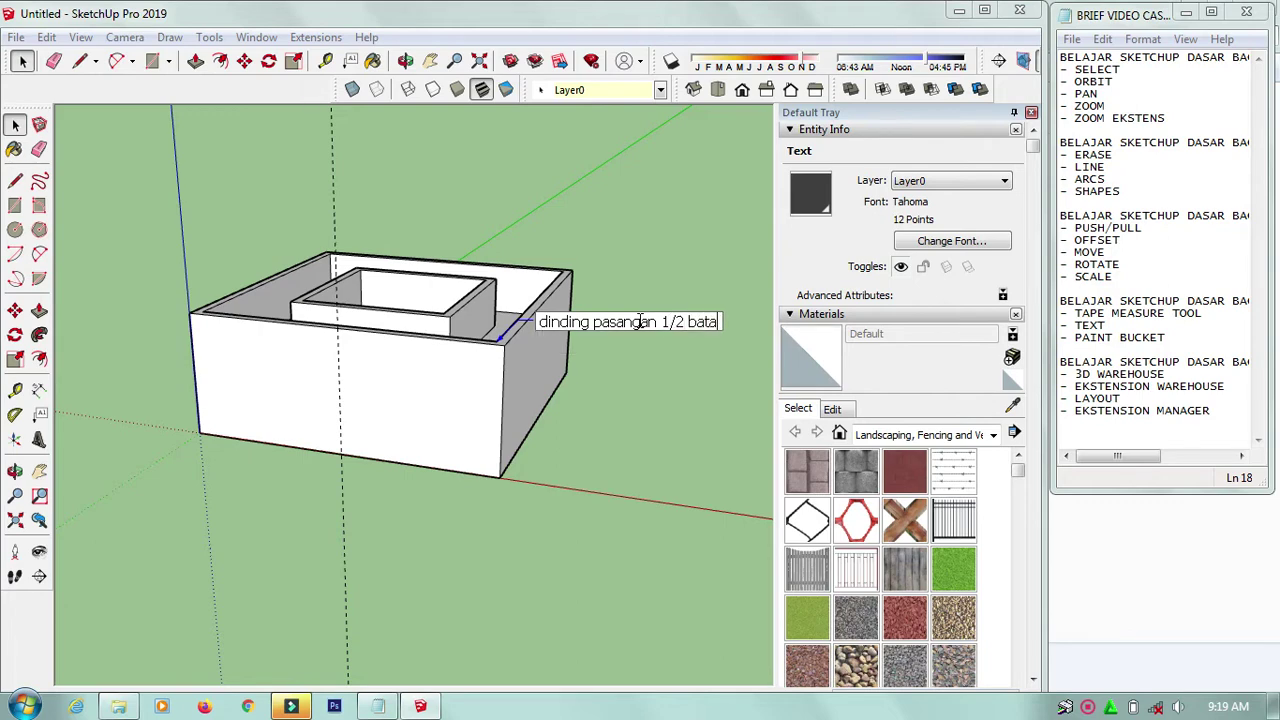
{"action": "mouse_move", "coordinate": [637, 449]}
{"action": "middle_mouse_down"}
{"action": "mouse_move", "coordinate": [591, 420]}
{"action": "mouse_move", "coordinate": [694, 246]}
{"action": "middle_mouse_up"}
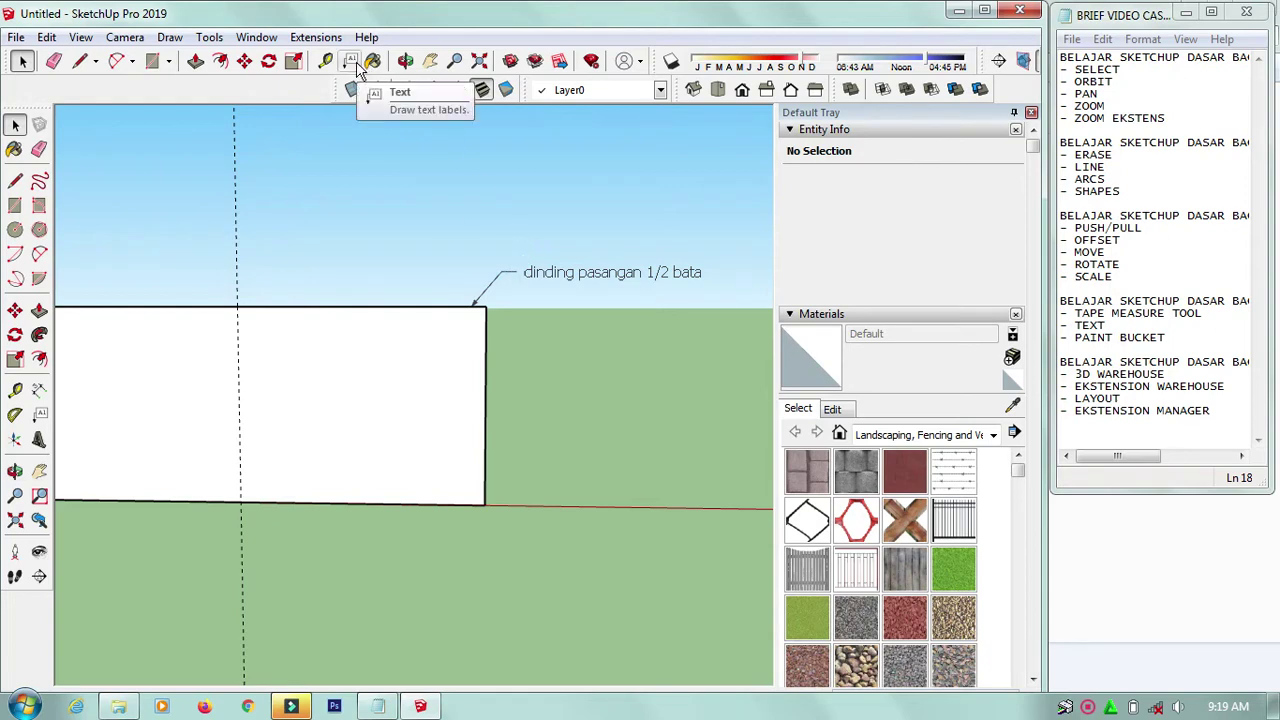
{"action": "key", "text": "t"}
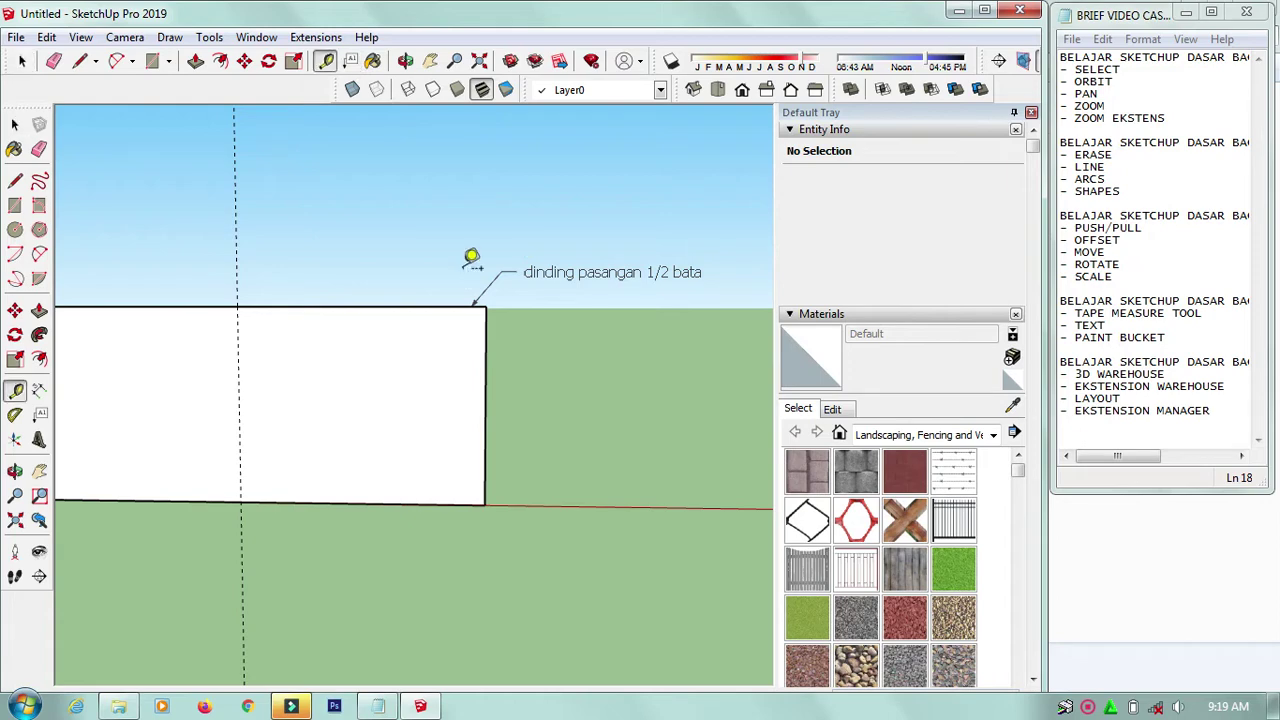
{"action": "key", "text": "o"}
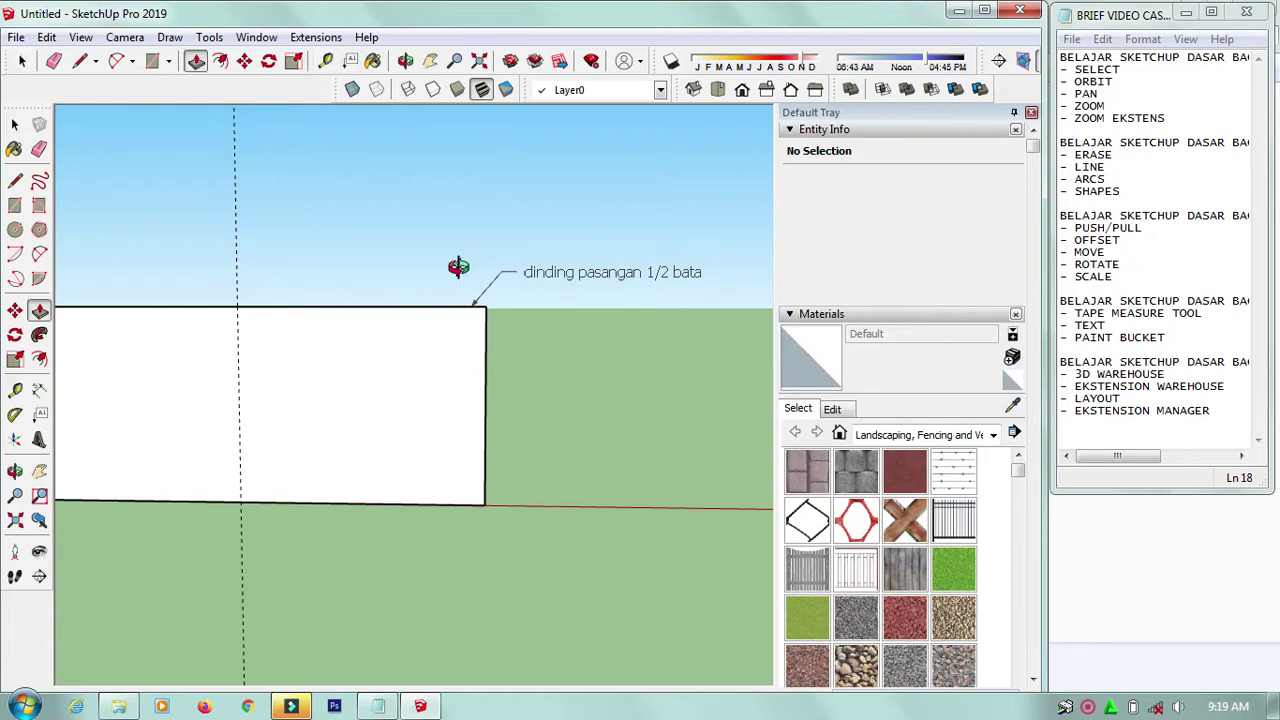
{"action": "key", "text": "l"}
{"action": "key", "text": "k"}
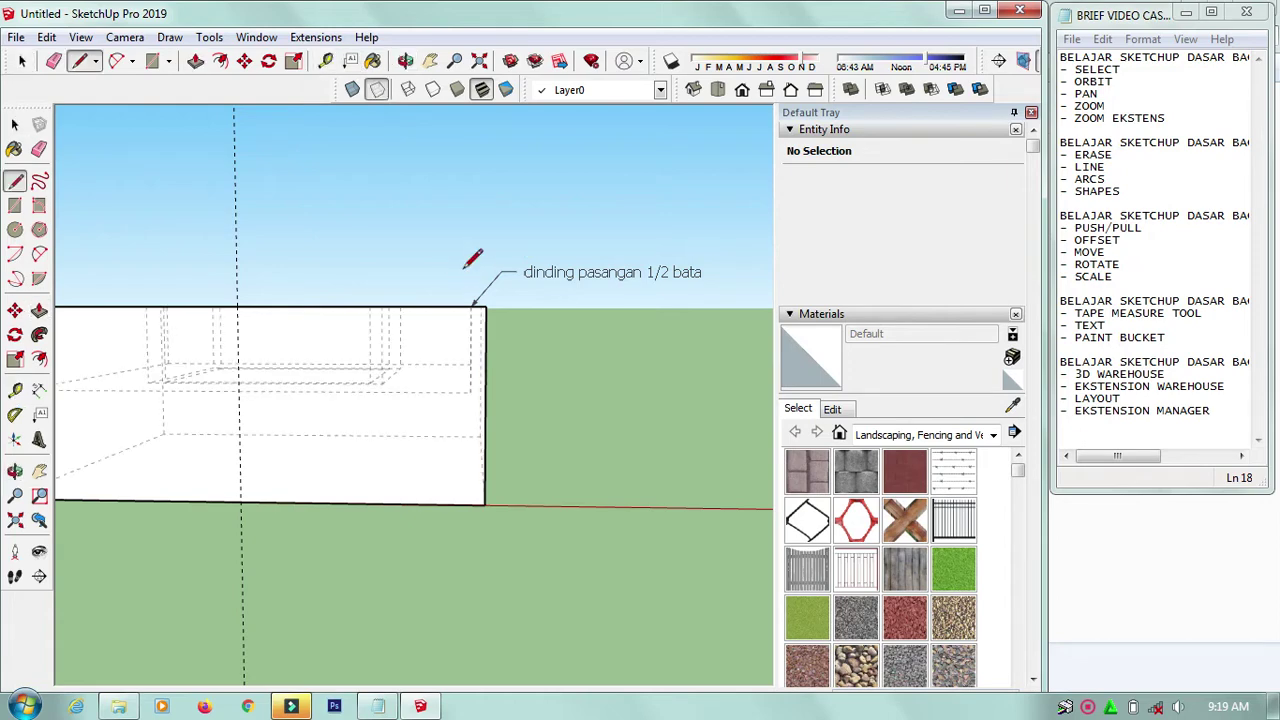
{"action": "key", "text": "f"}
{"action": "key", "text": "s"}
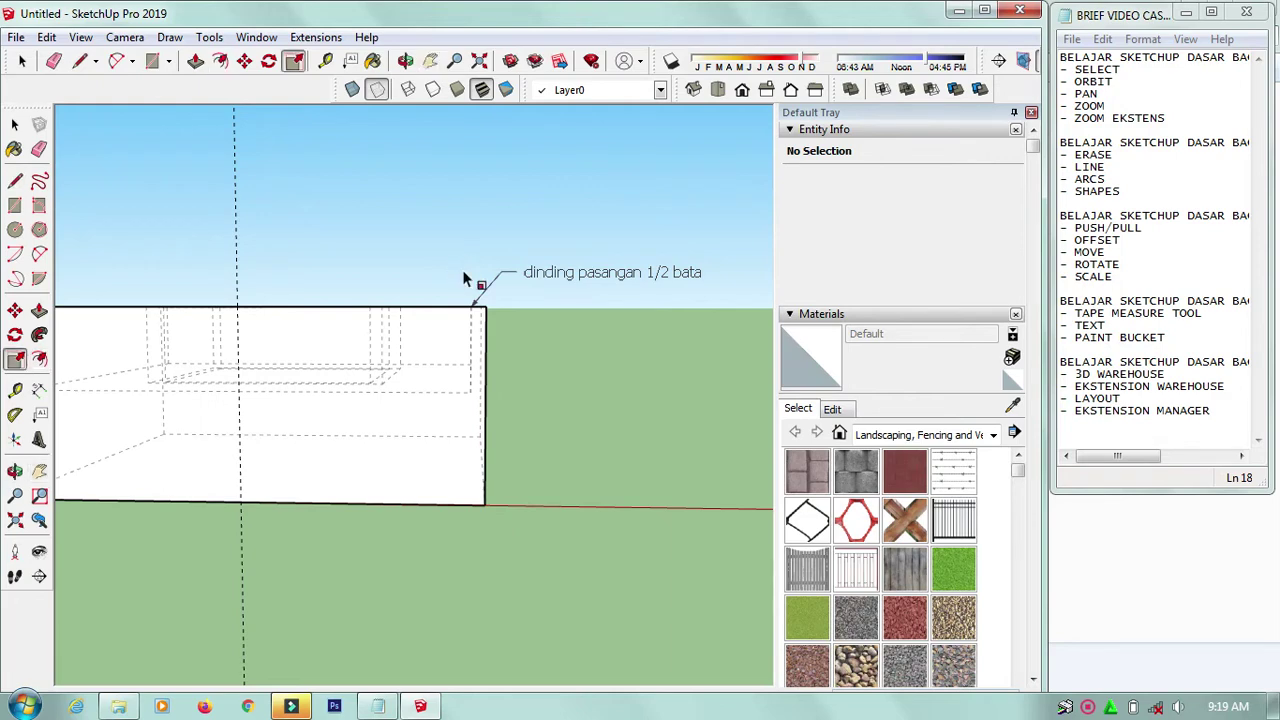
{"action": "key", "text": "a"}
{"action": "key", "text": "z"}
{"action": "key", "text": "c"}
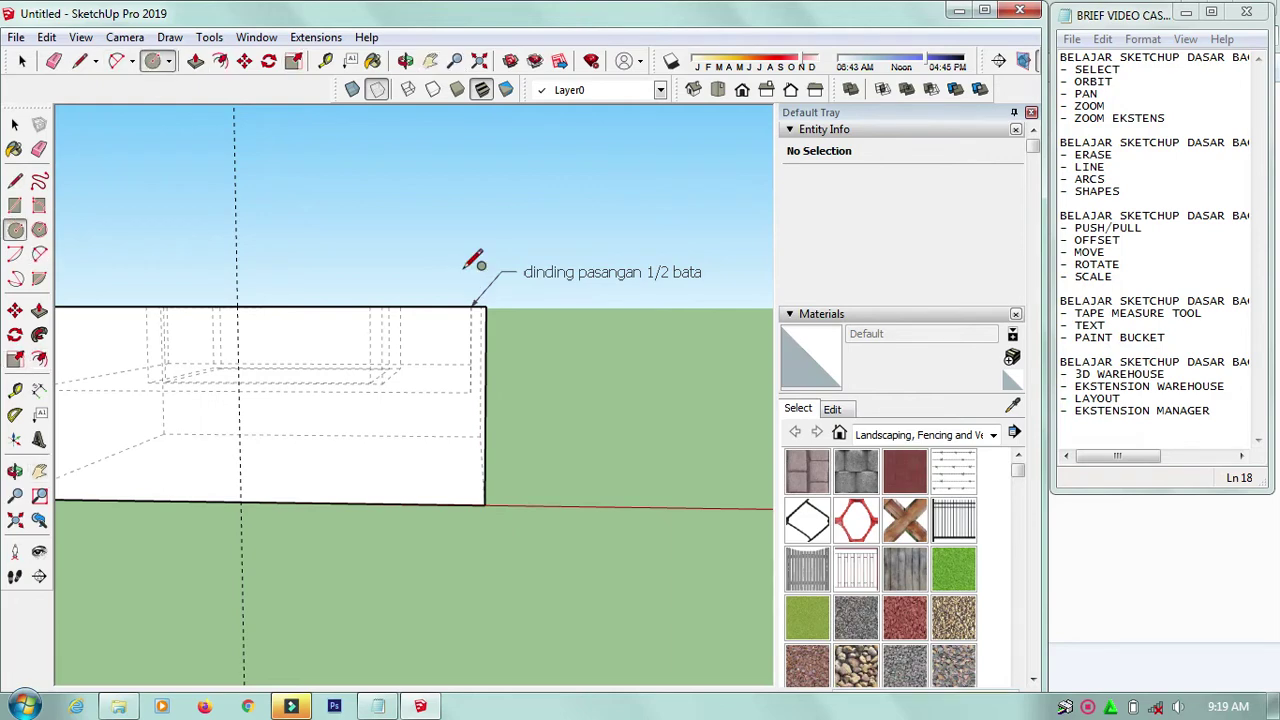
{"action": "key", "text": "b"}
{"action": "key", "text": "m"}
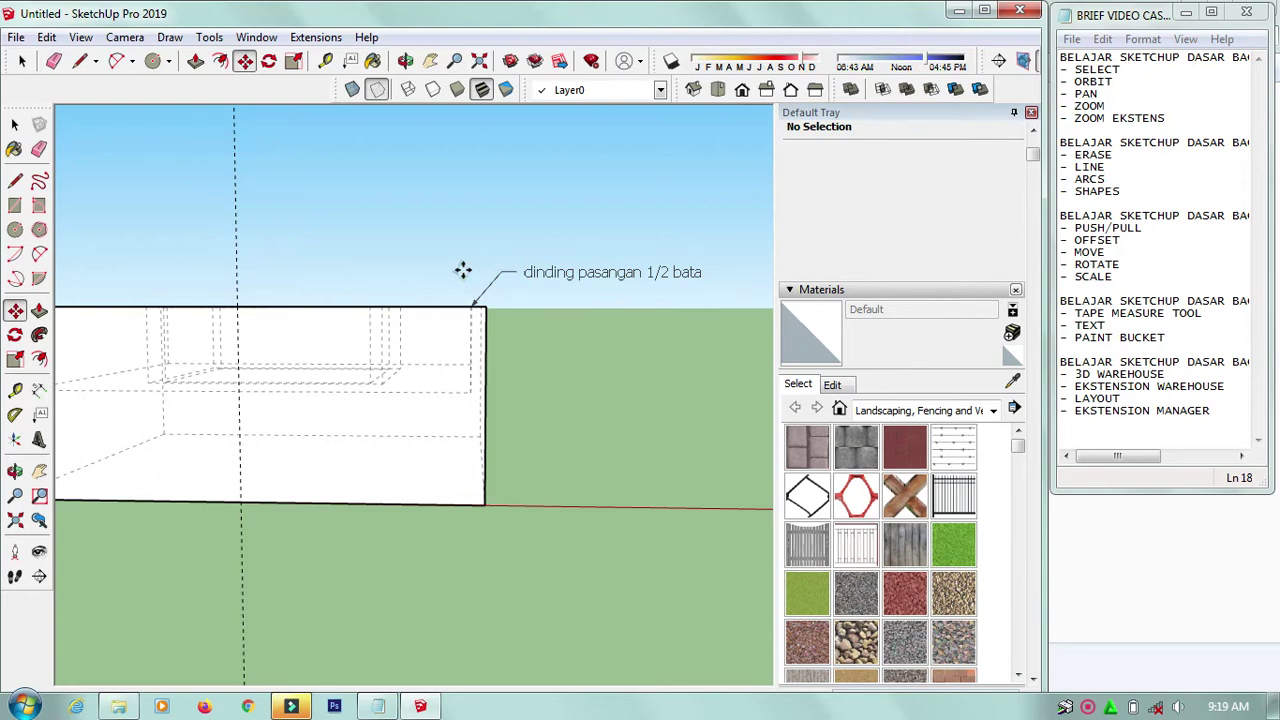
{"action": "key", "text": "space"}
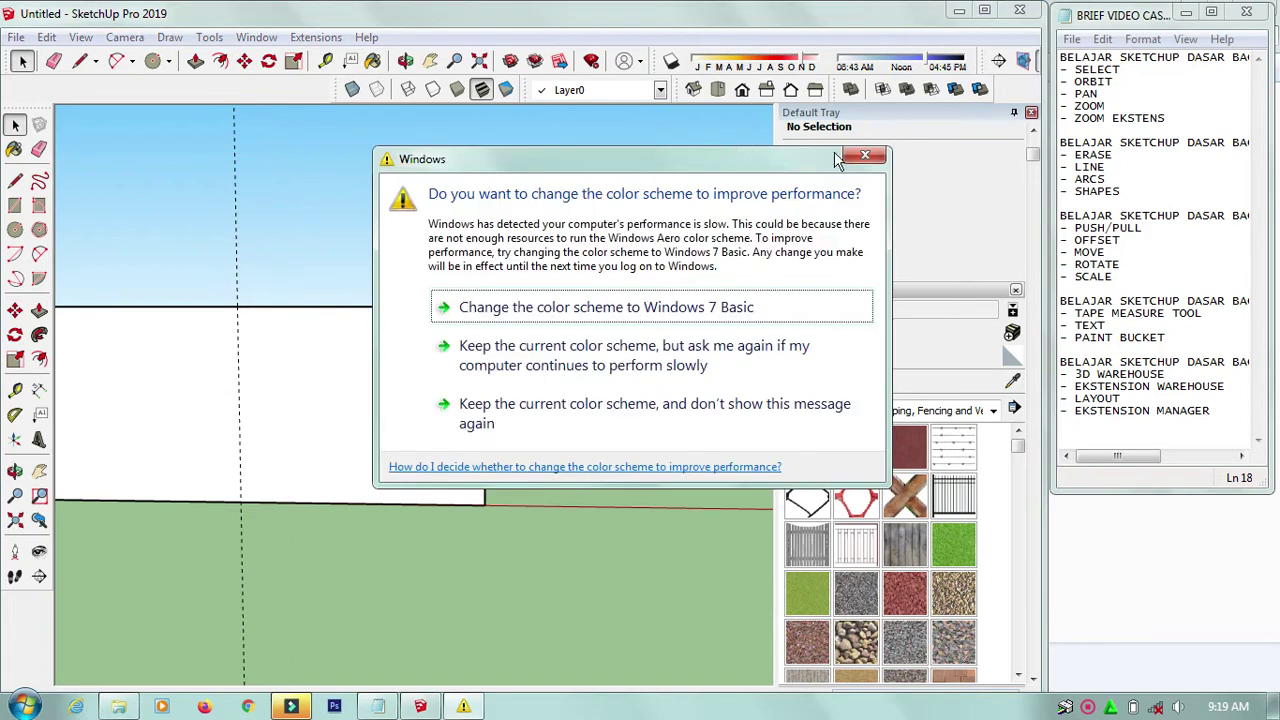
Close the Windows colour-scheme prompt and orbit to a high view looking into the box.
{"action": "left_click", "coordinate": [868, 158]}
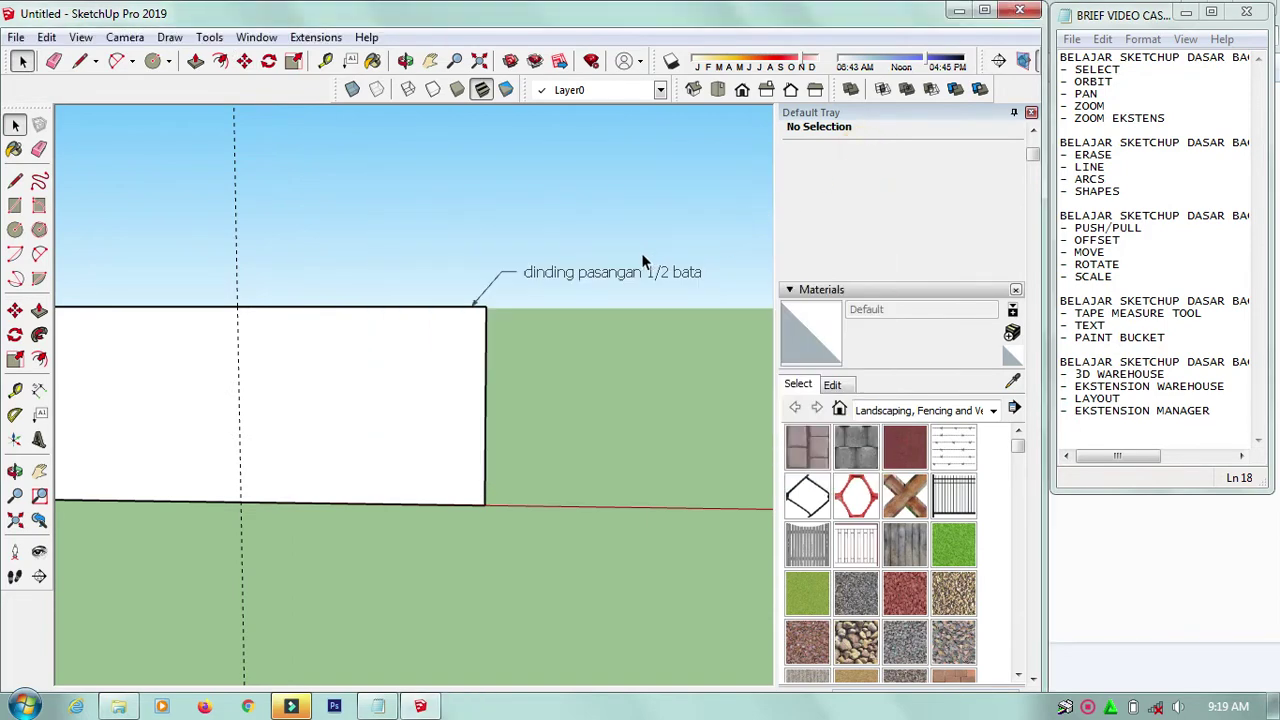
{"action": "left_click_drag", "start_coordinate": [641, 252], "coordinate": [612, 198]}
{"action": "mouse_move", "coordinate": [502, 364]}
{"action": "middle_mouse_down"}
{"action": "mouse_move", "coordinate": [492, 325]}
{"action": "mouse_move", "coordinate": [490, 348]}
{"action": "middle_mouse_up"}
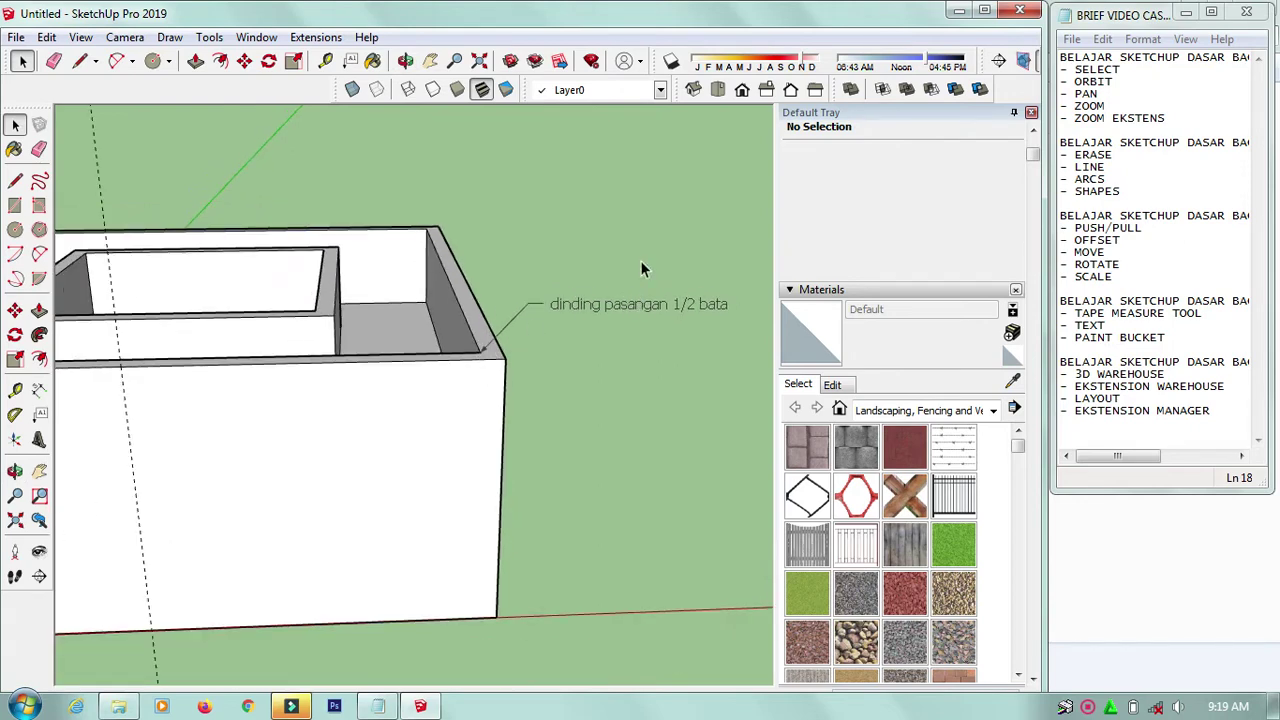
{"action": "mouse_move", "coordinate": [640, 260]}
{"action": "middle_mouse_down"}
{"action": "mouse_move", "coordinate": [617, 256]}
{"action": "mouse_move", "coordinate": [575, 190]}
{"action": "middle_mouse_up"}
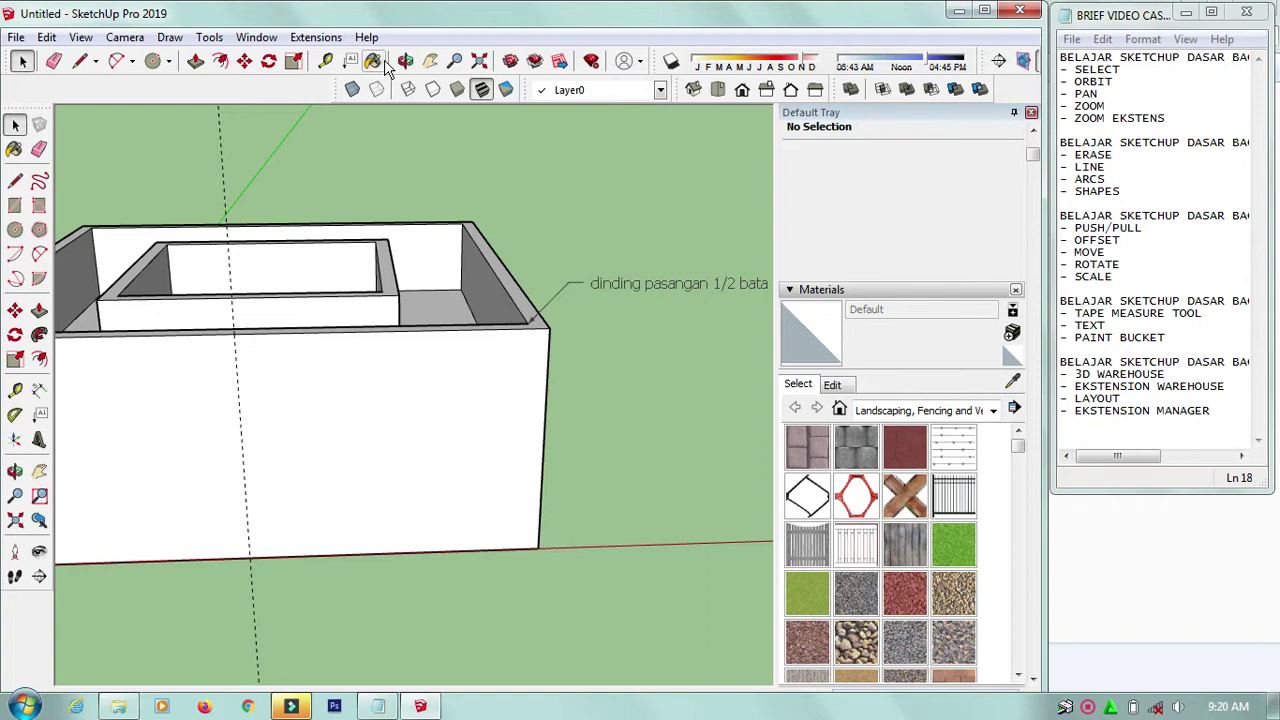
{"action": "scroll", "coordinate": [538, 192], "scroll_direction": "down", "scroll_amount": 2}
{"action": "scroll", "coordinate": [300, 366], "scroll_direction": "up", "scroll_amount": 2}
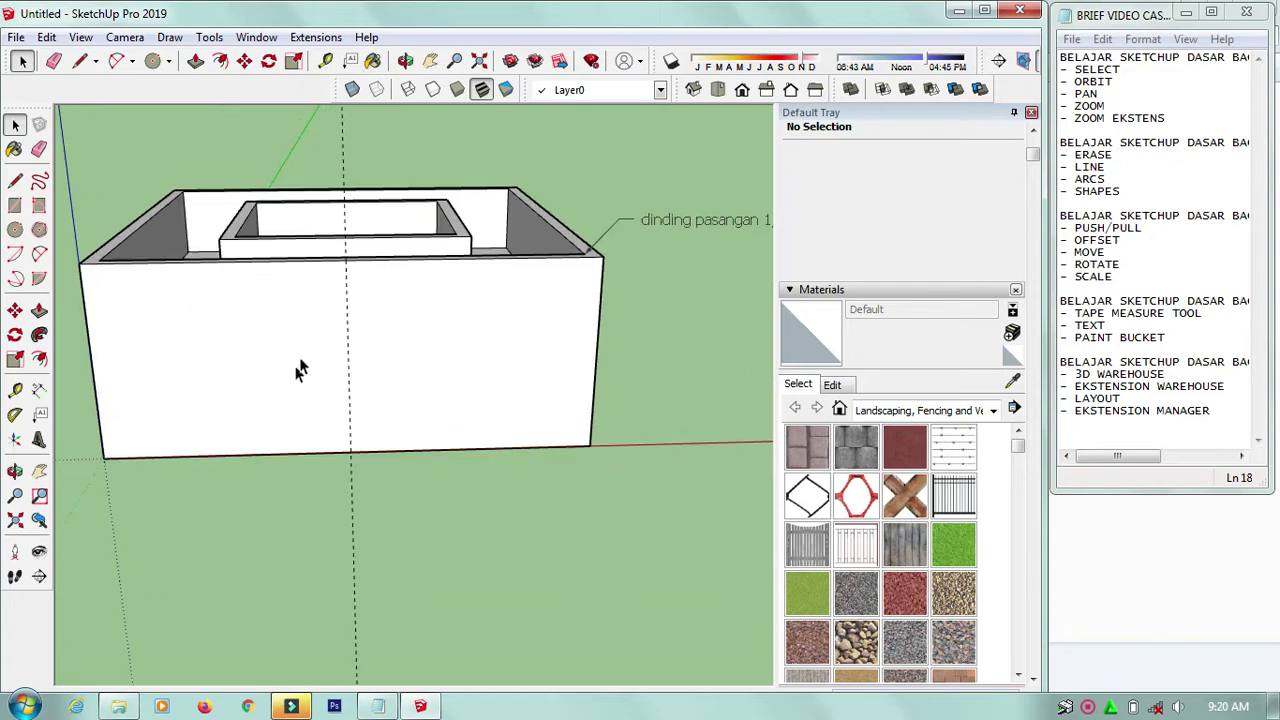
{"action": "scroll", "coordinate": [330, 340], "scroll_direction": "up", "scroll_amount": 2}
{"action": "middle_click_drag", "start_coordinate": [421, 328], "coordinate": [511, 341]}
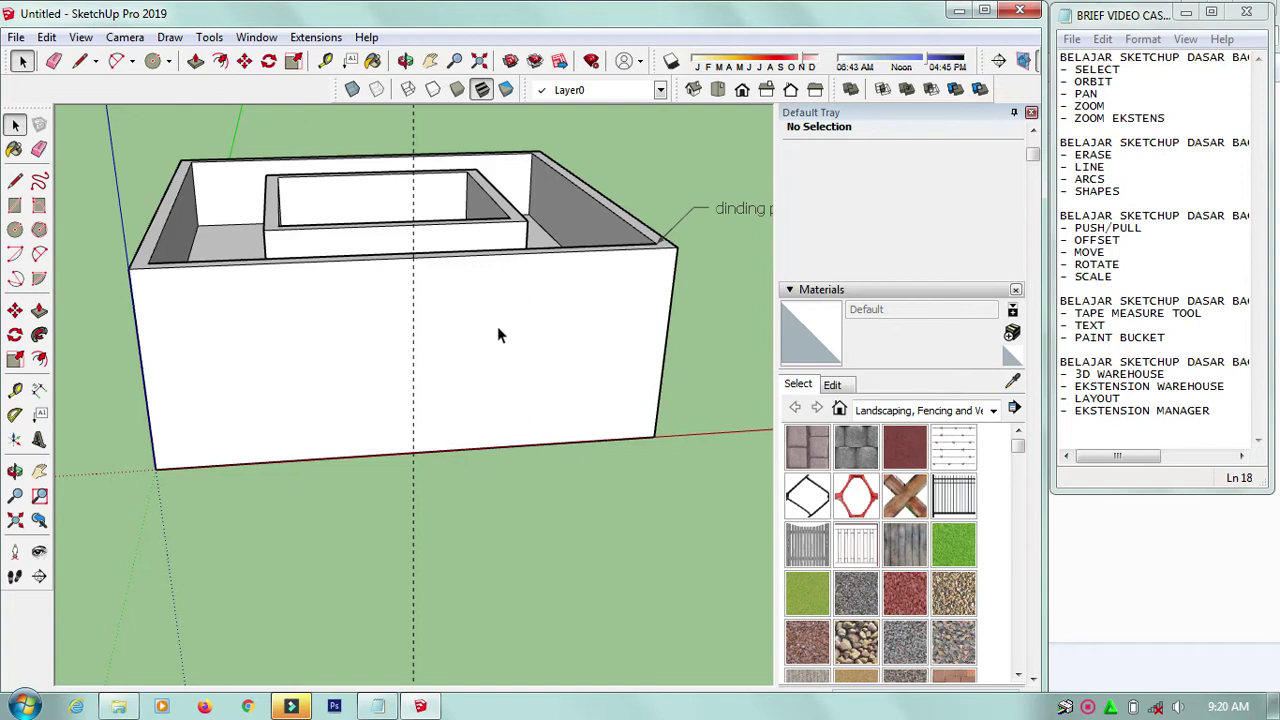
Select the box group's 10 m² front wall, activate Paint Bucket and show the Materials collections list.
{"action": "left_click", "coordinate": [497, 326]}
{"action": "left_click", "coordinate": [497, 320]}
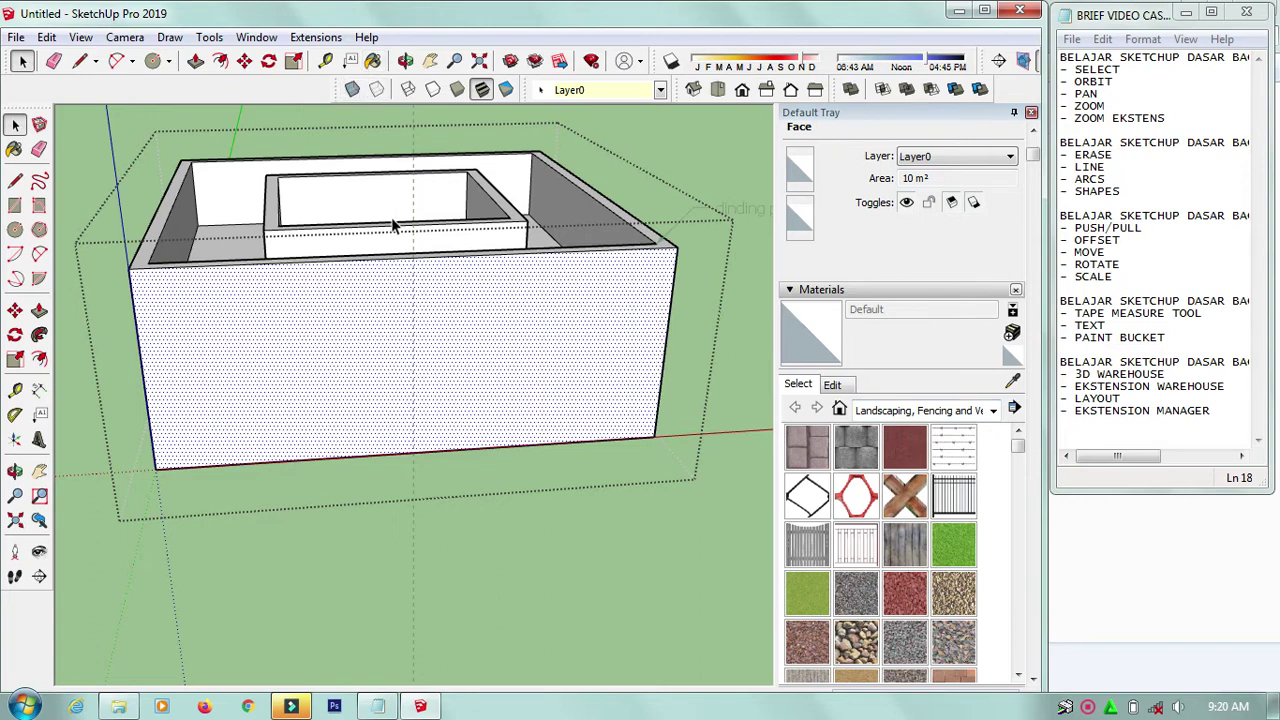
{"action": "left_click", "coordinate": [373, 61]}
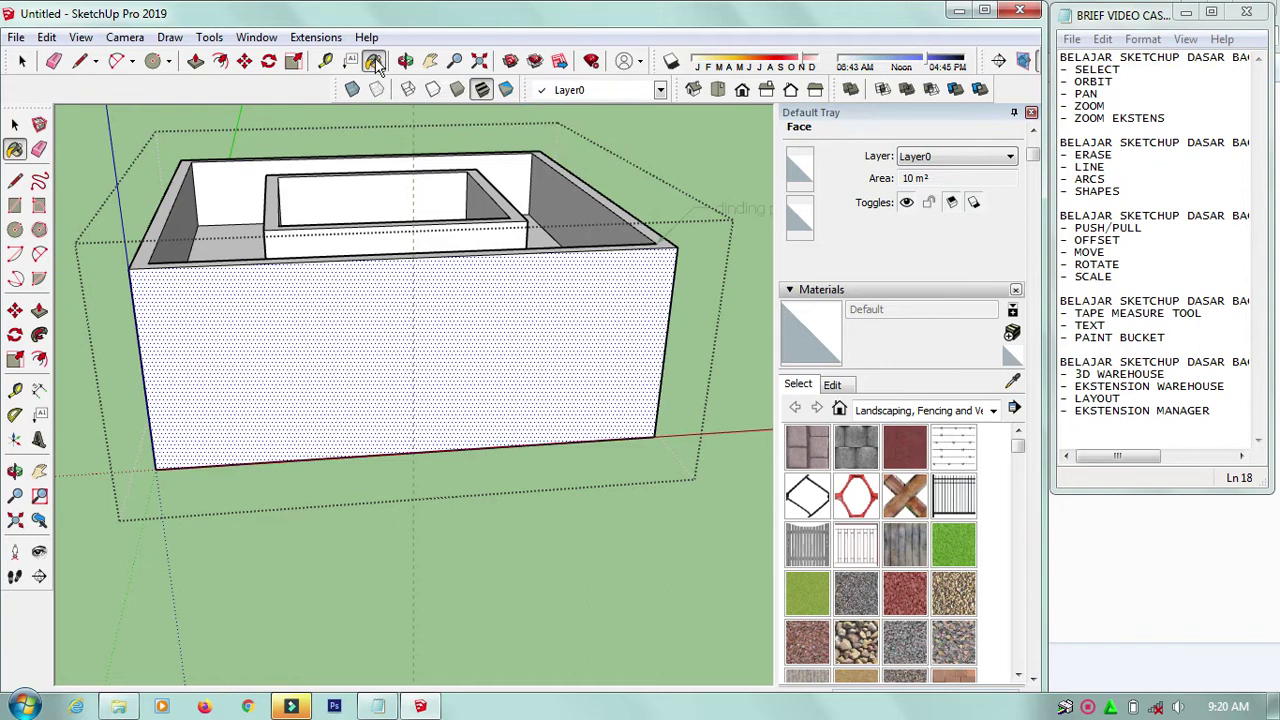
{"action": "left_click", "coordinate": [993, 411]}
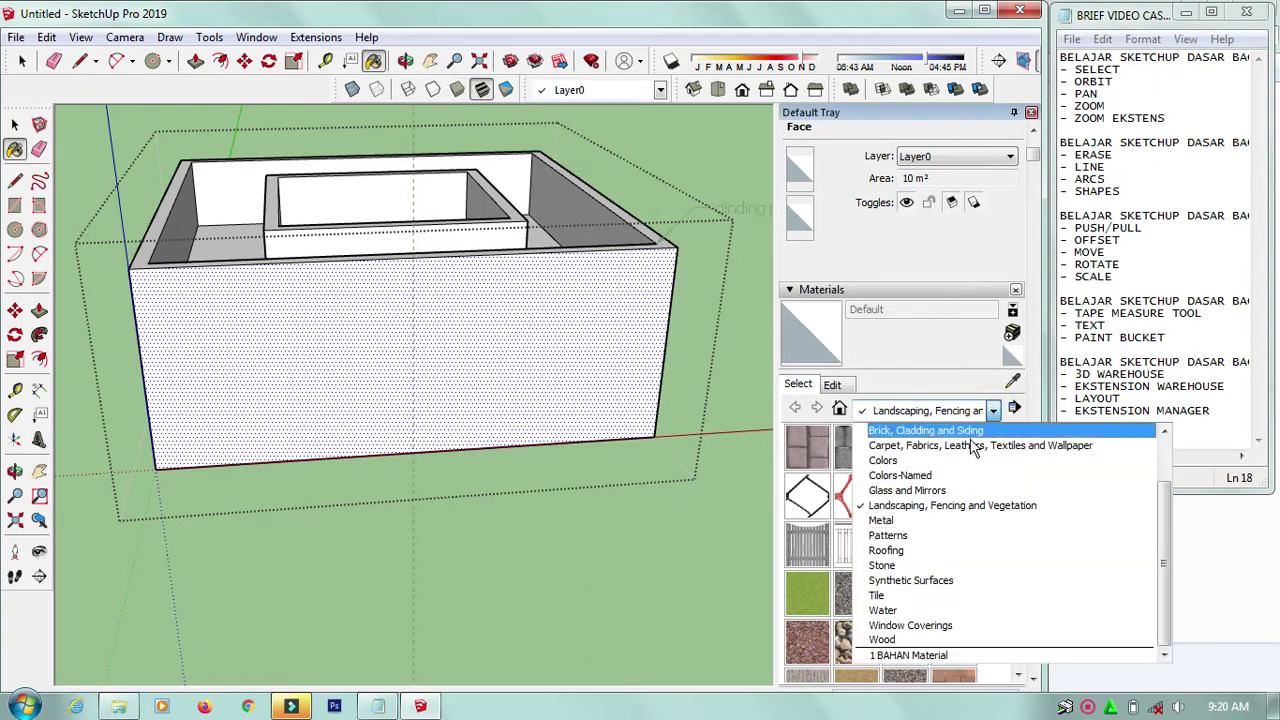
Switch the Materials library to the Colors collection and scroll back to the red swatches.
{"action": "left_click", "coordinate": [943, 461]}
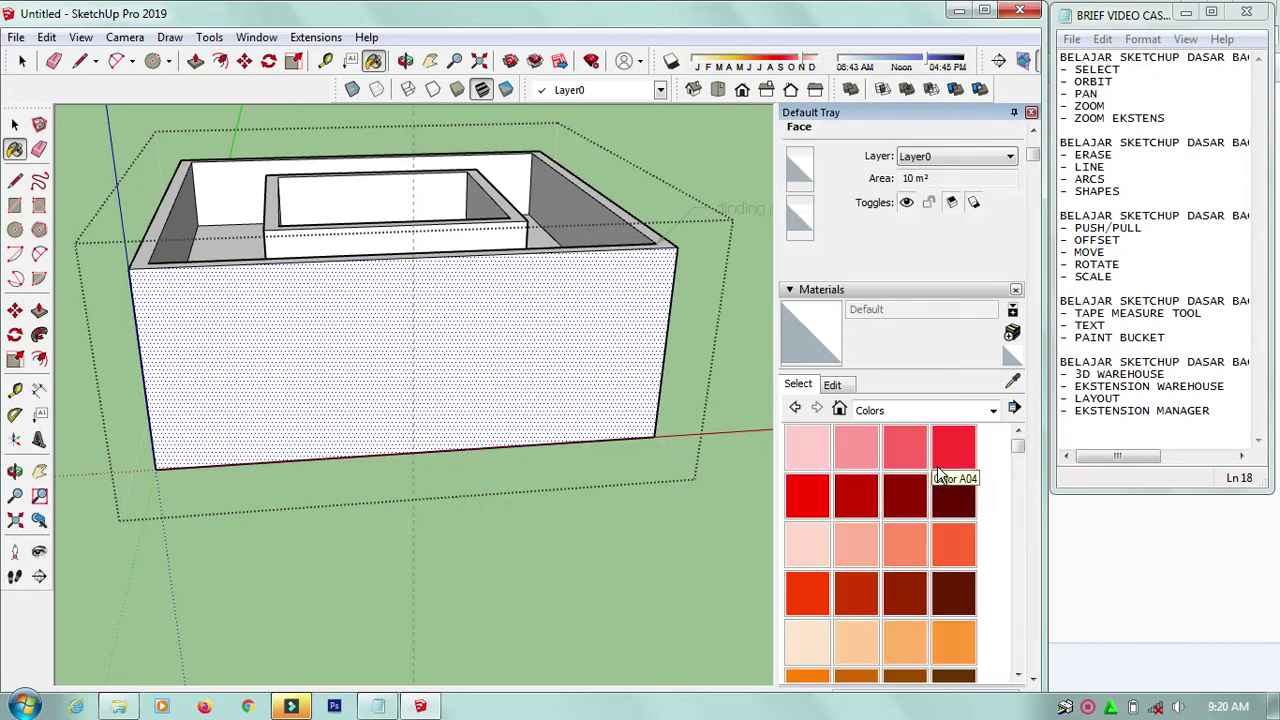
{"action": "scroll", "coordinate": [911, 462], "scroll_direction": "down", "scroll_amount": 5}
{"action": "scroll", "coordinate": [911, 462], "scroll_direction": "down", "scroll_amount": 5}
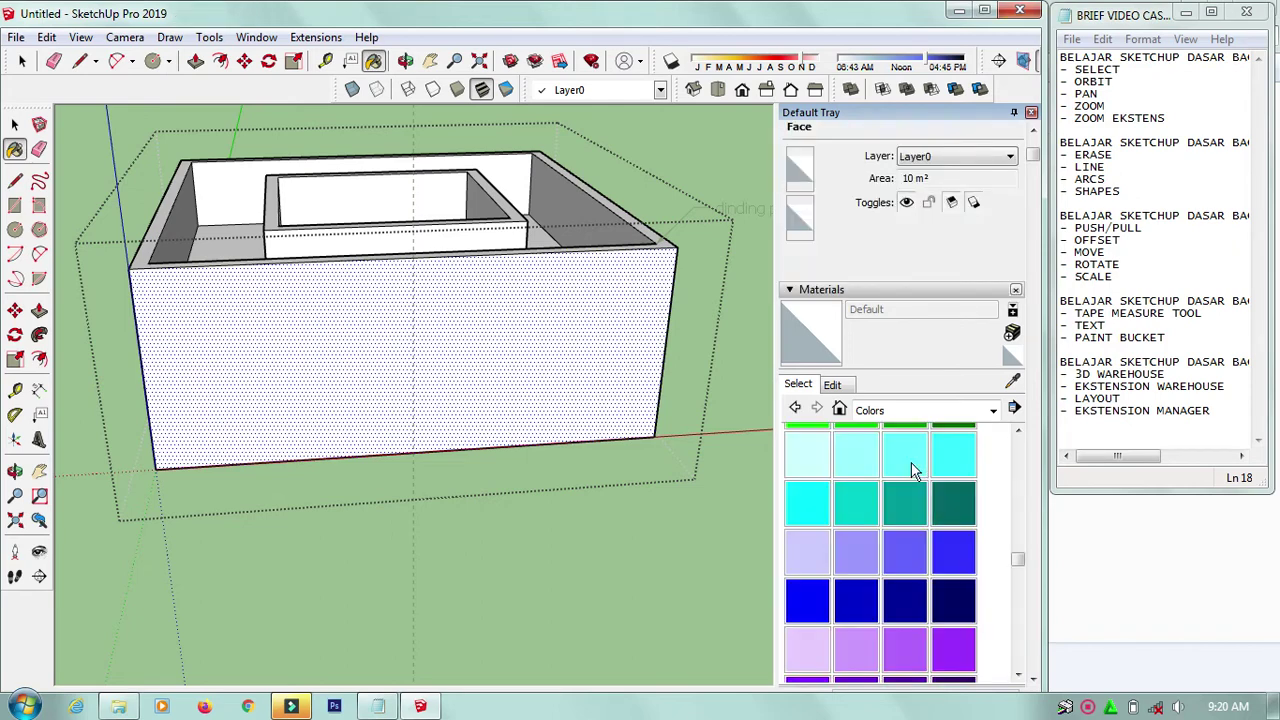
{"action": "scroll", "coordinate": [911, 466], "scroll_direction": "down", "scroll_amount": 5}
{"action": "scroll", "coordinate": [911, 466], "scroll_direction": "down", "scroll_amount": 5}
{"action": "scroll", "coordinate": [911, 470], "scroll_direction": "up", "scroll_amount": 5}
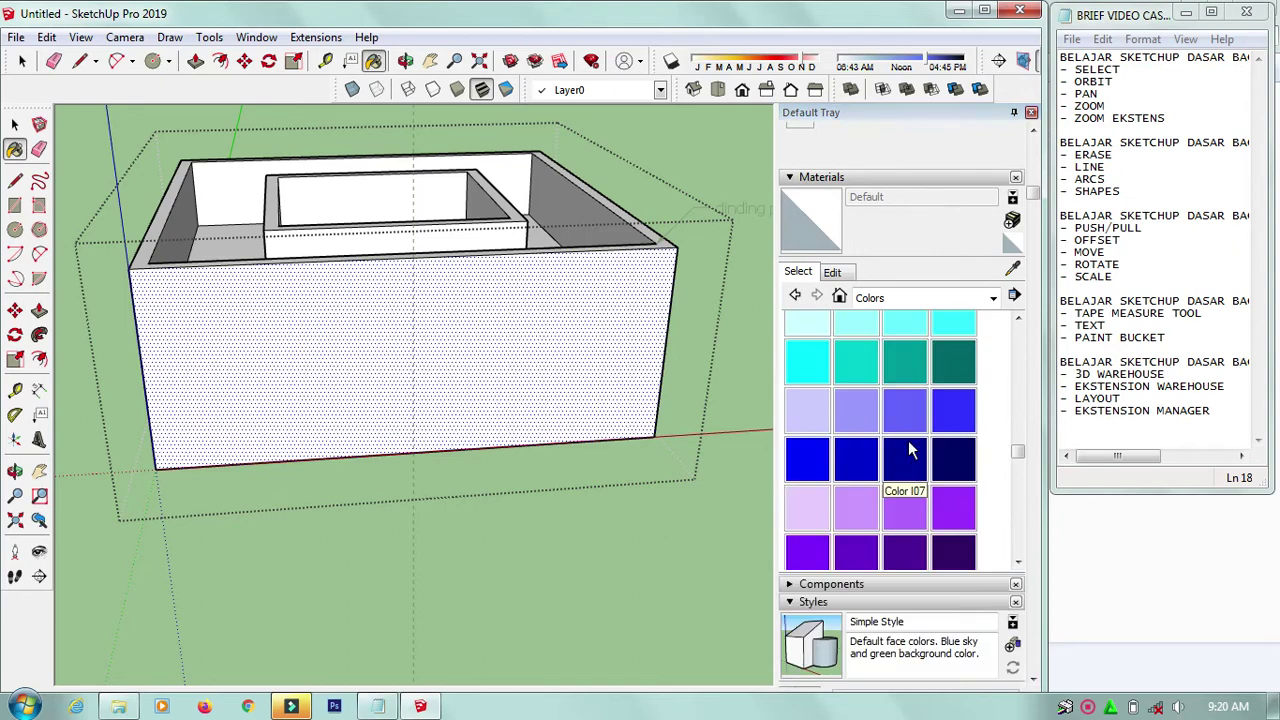
{"action": "scroll", "coordinate": [911, 450], "scroll_direction": "up", "scroll_amount": 2}
{"action": "scroll", "coordinate": [911, 450], "scroll_direction": "up", "scroll_amount": 2}
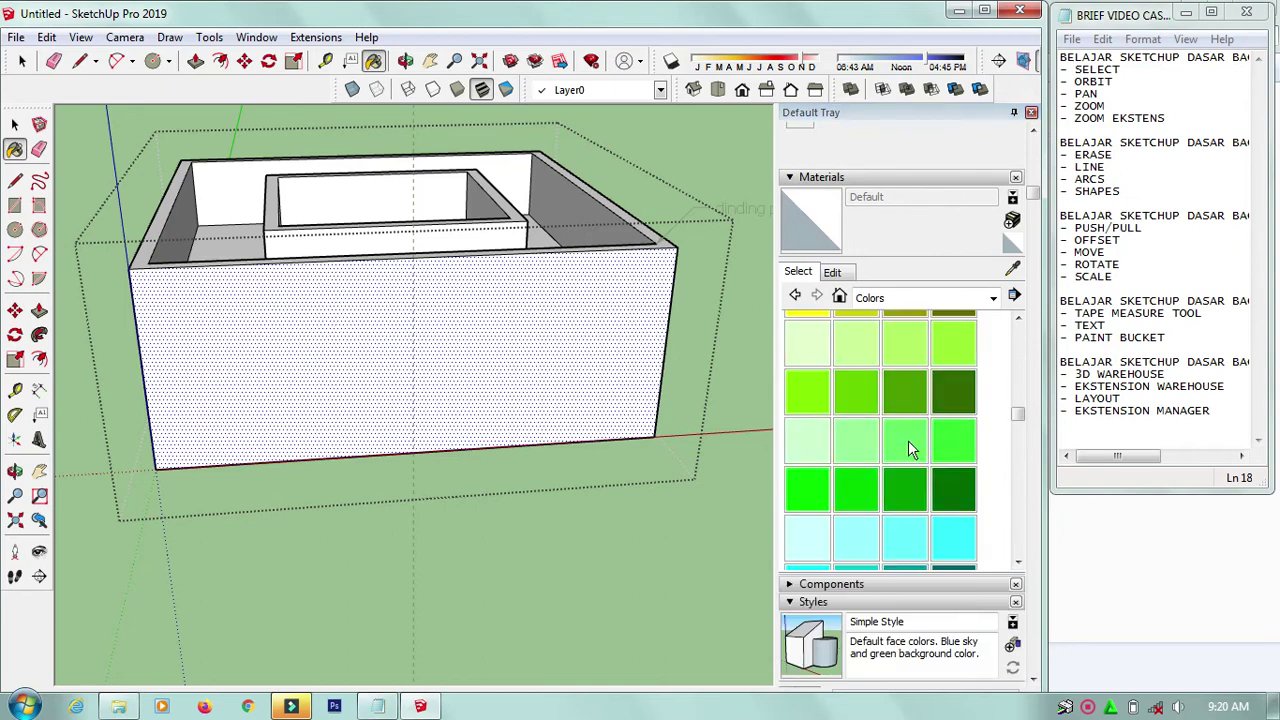
{"action": "scroll", "coordinate": [911, 450], "scroll_direction": "up", "scroll_amount": 2}
{"action": "scroll", "coordinate": [913, 440], "scroll_direction": "up", "scroll_amount": 2}
{"action": "scroll", "coordinate": [923, 420], "scroll_direction": "up", "scroll_amount": 2}
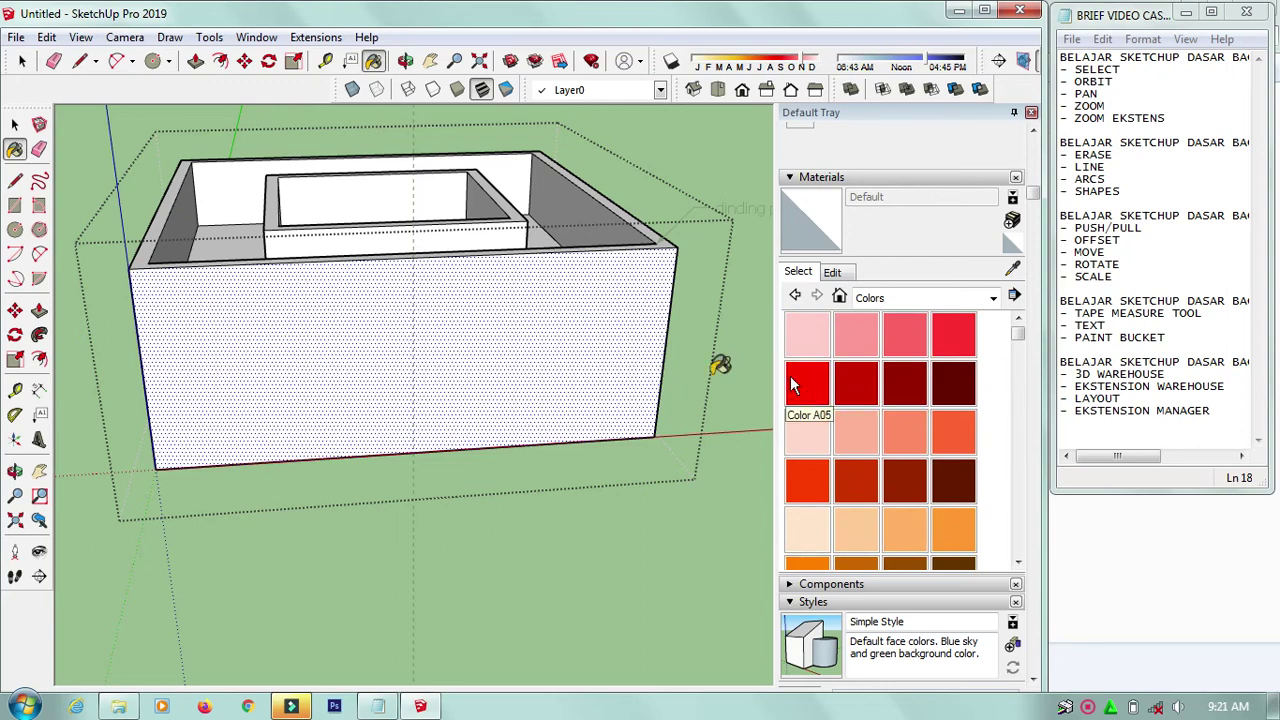
{"action": "key", "text": "space"}
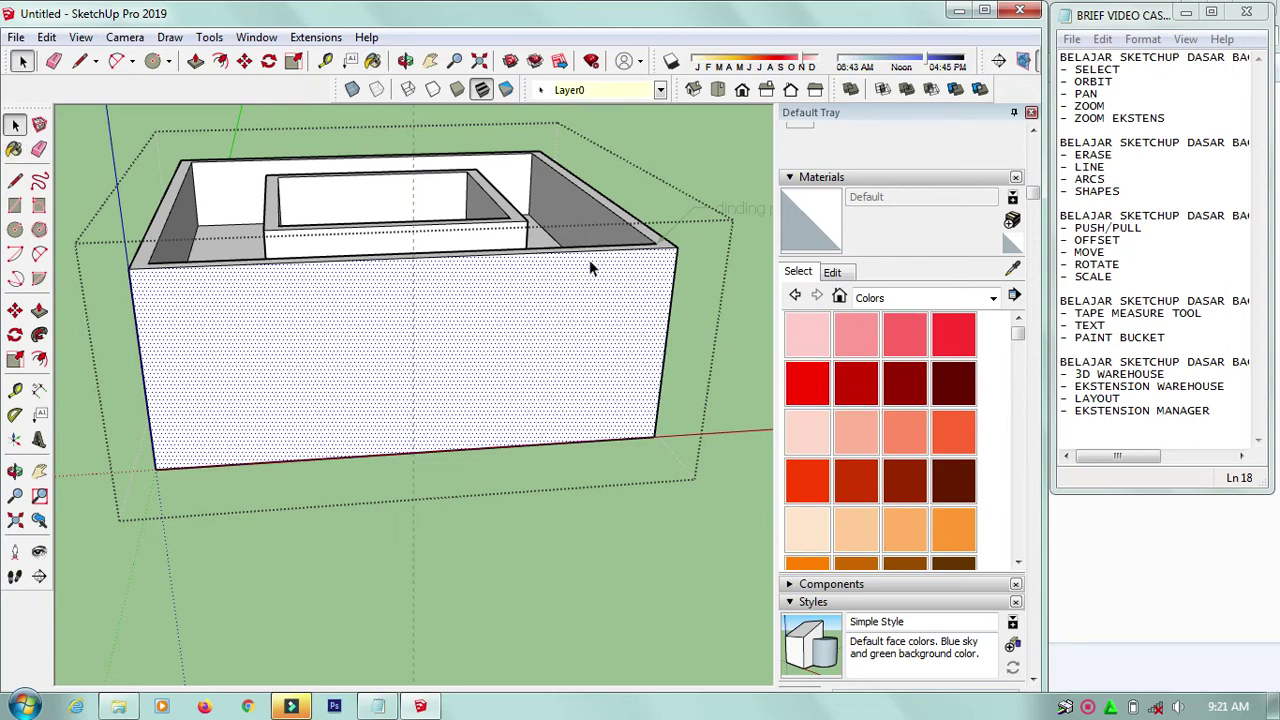
Copy the top front edge partway down the wall to split the front face horizontally.
{"action": "left_click", "coordinate": [592, 251]}
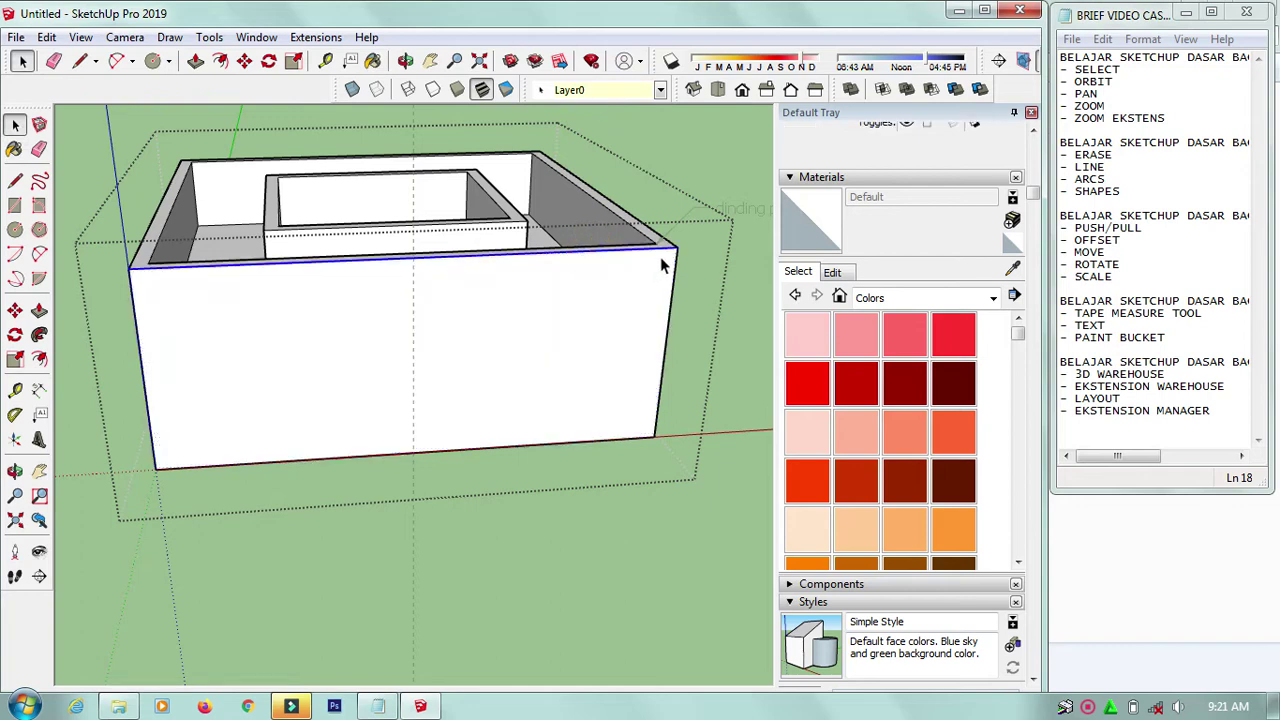
{"action": "key", "text": "m"}
{"action": "key", "text": "ctrl"}
{"action": "left_click", "coordinate": [664, 251]}
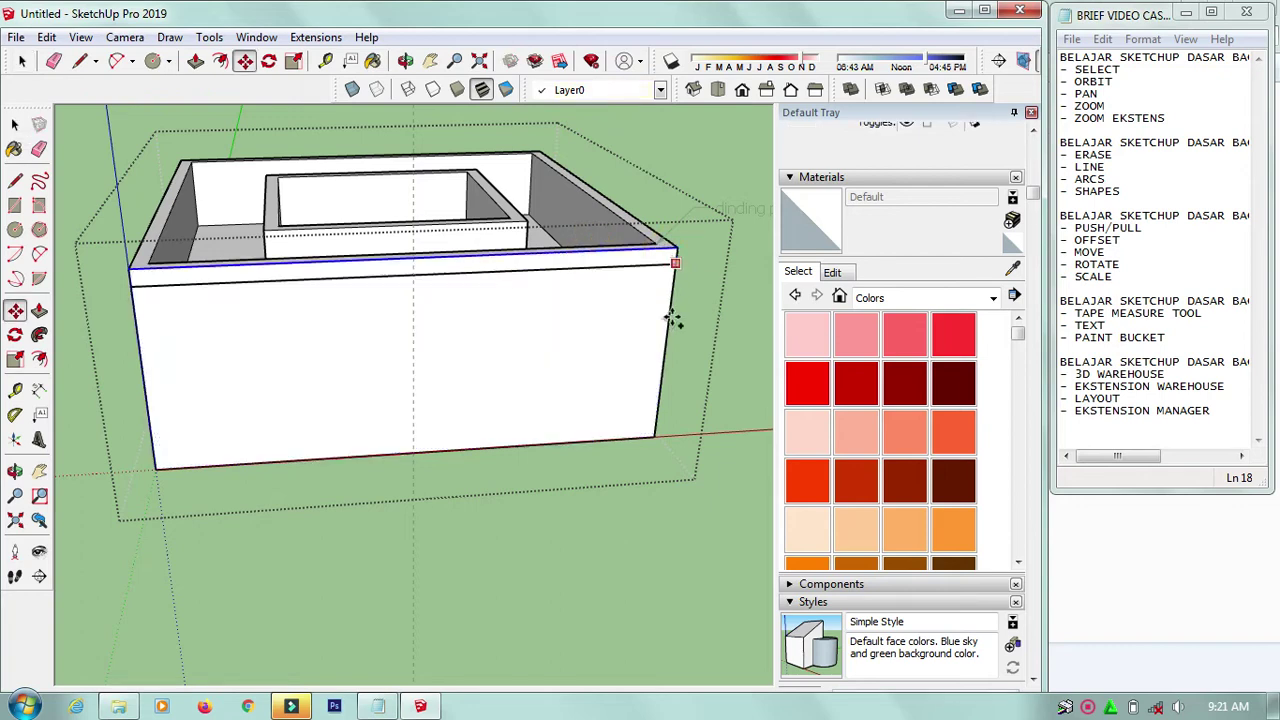
{"action": "left_click", "coordinate": [664, 349]}
{"action": "key", "text": "space"}
Paint the front wall's upper band red with Color A05.
{"action": "left_click", "coordinate": [616, 320]}
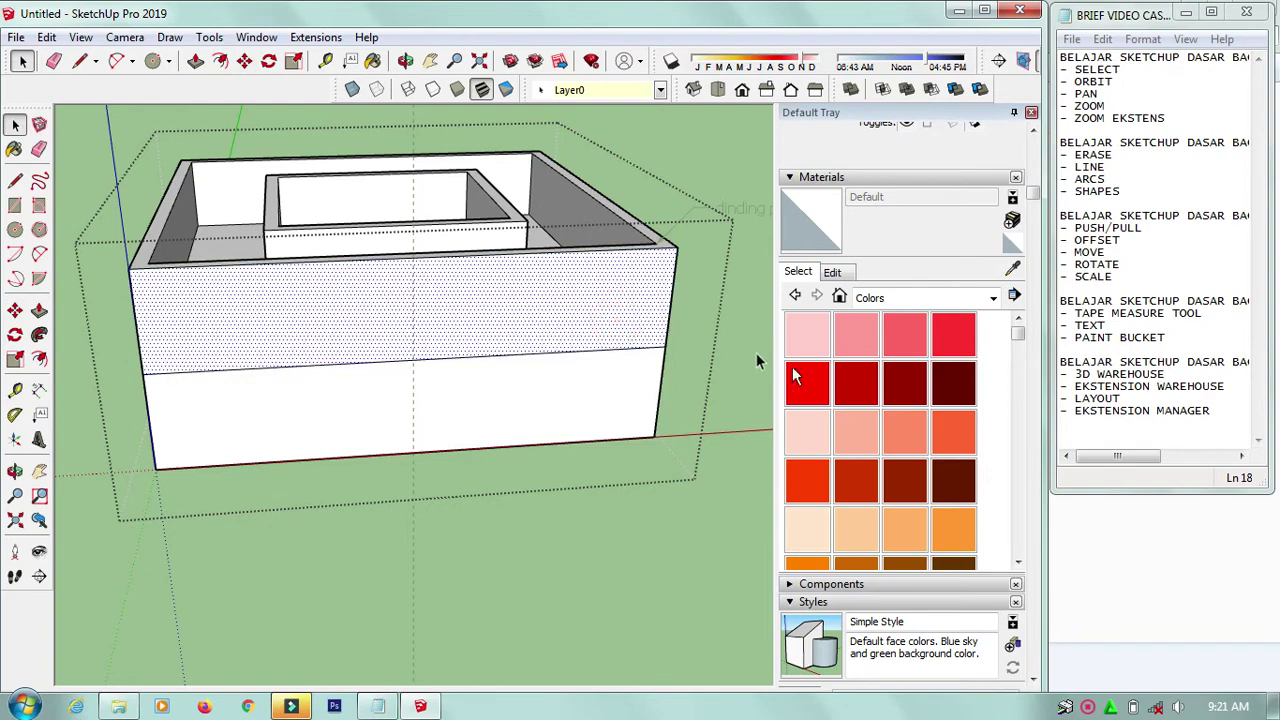
{"action": "left_click", "coordinate": [808, 383]}
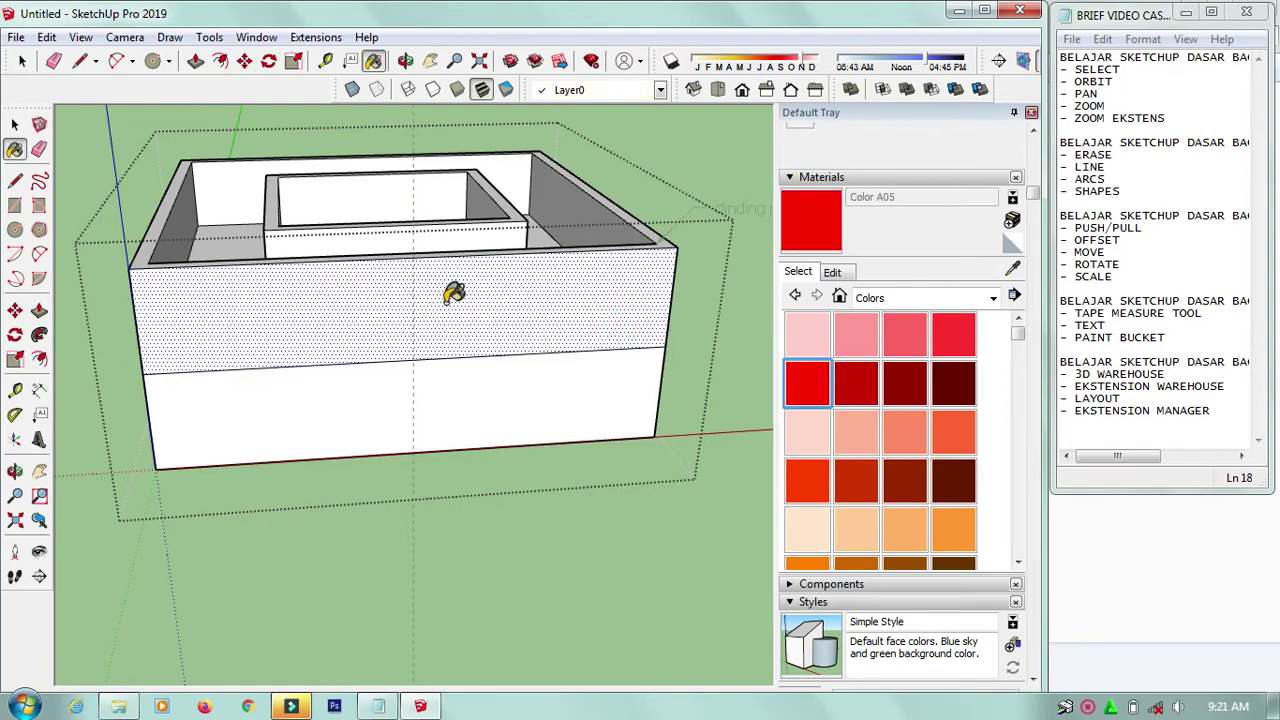
{"action": "left_click", "coordinate": [596, 318]}
Close the box group and orbit to a low front view of the red-over-white wall.
{"action": "key", "text": "space"}
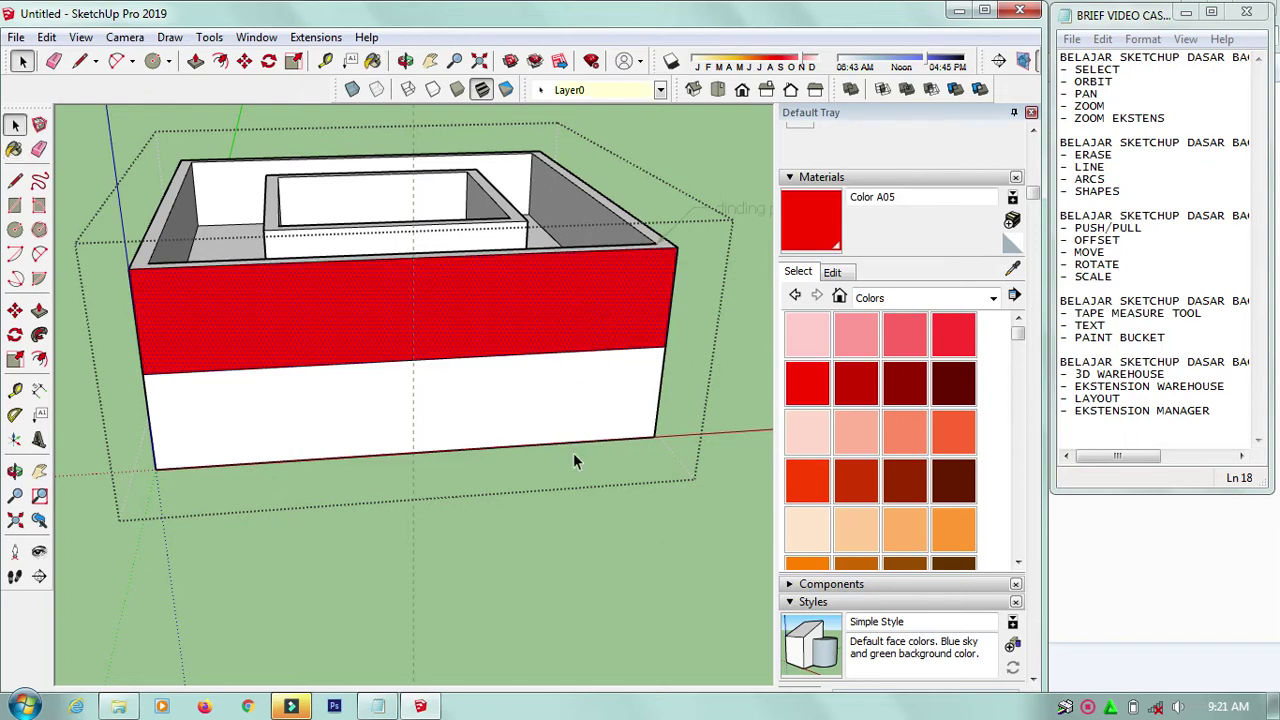
{"action": "left_click", "coordinate": [566, 563]}
{"action": "middle_click_drag", "start_coordinate": [542, 291], "coordinate": [543, 266]}
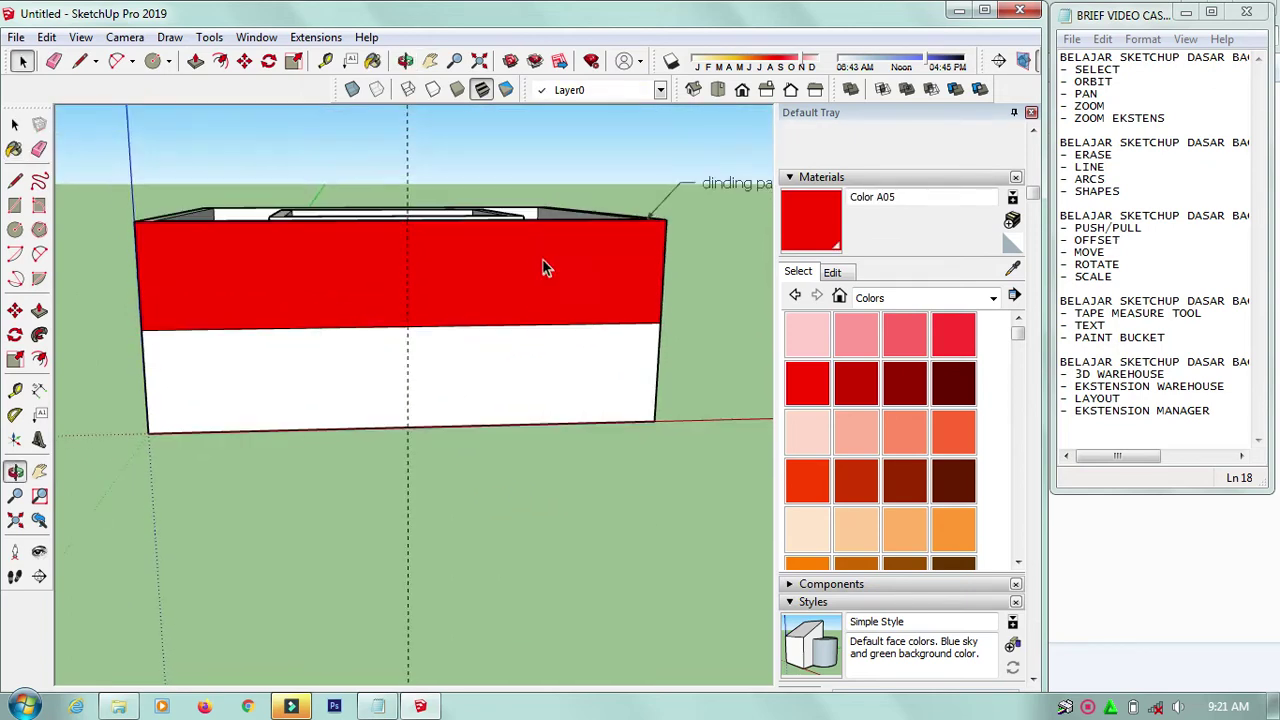
{"action": "scroll", "coordinate": [313, 217], "scroll_direction": "up", "scroll_amount": 3}
{"action": "scroll", "coordinate": [313, 217], "scroll_direction": "down", "scroll_amount": 2}
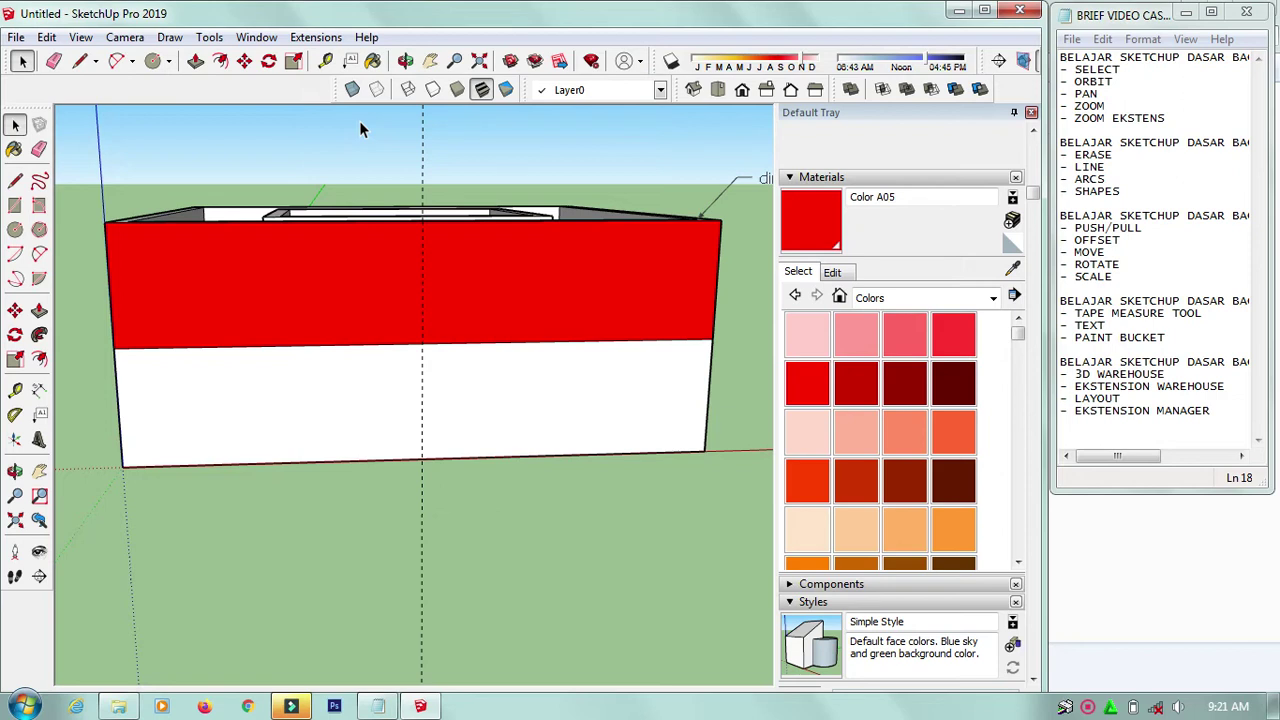
{"action": "key", "text": "b"}
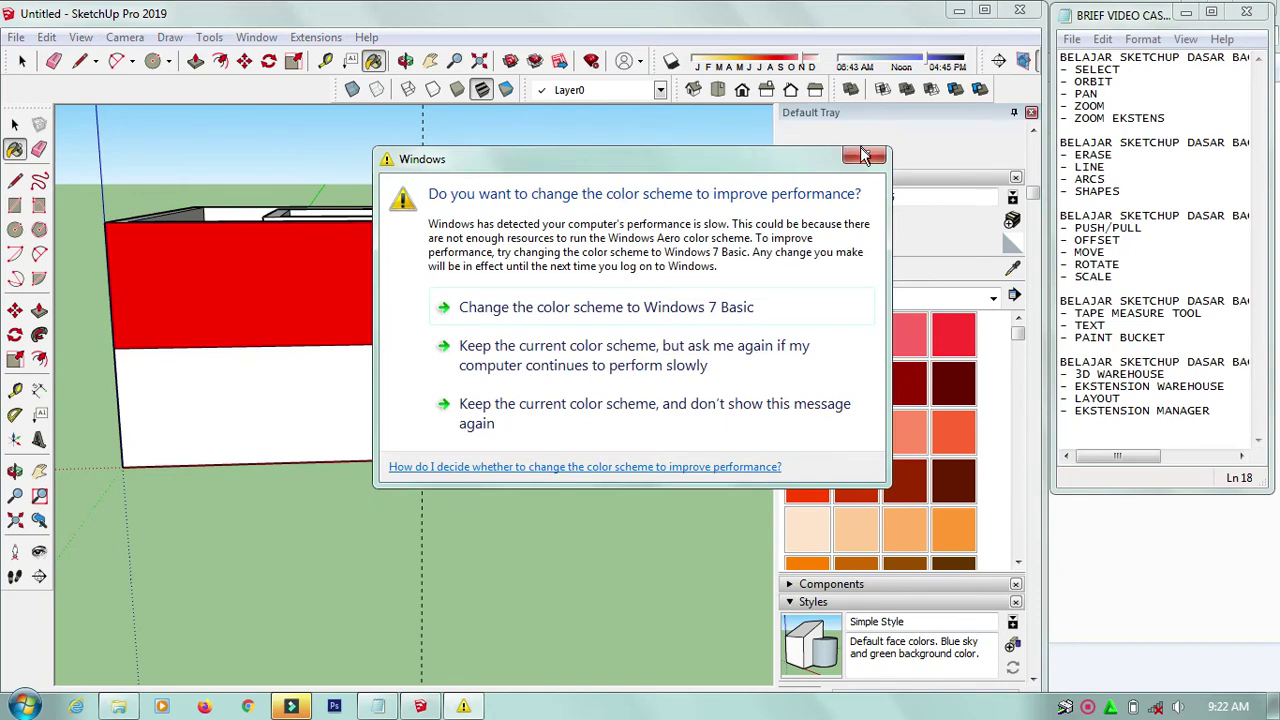
Close the Windows colour-scheme prompt and orbit above the box toward its left corner.
{"action": "left_click", "coordinate": [865, 154]}
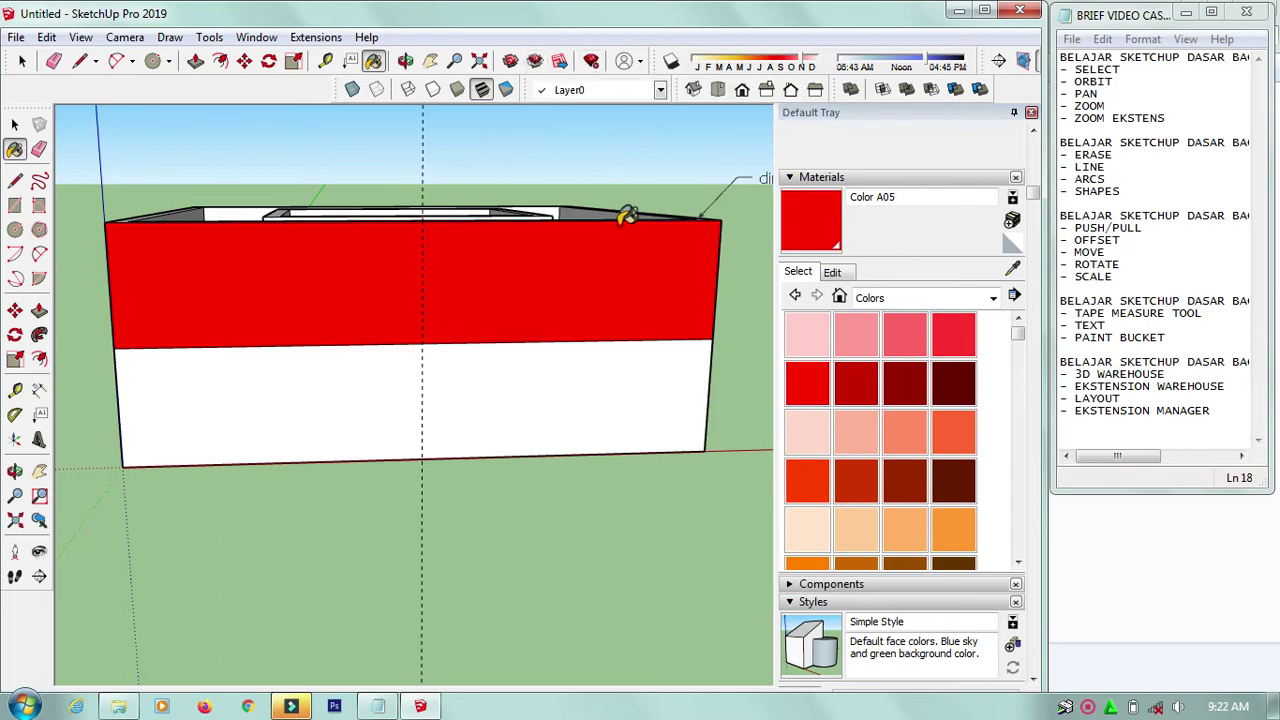
{"action": "middle_click_drag", "start_coordinate": [571, 271], "coordinate": [553, 267]}
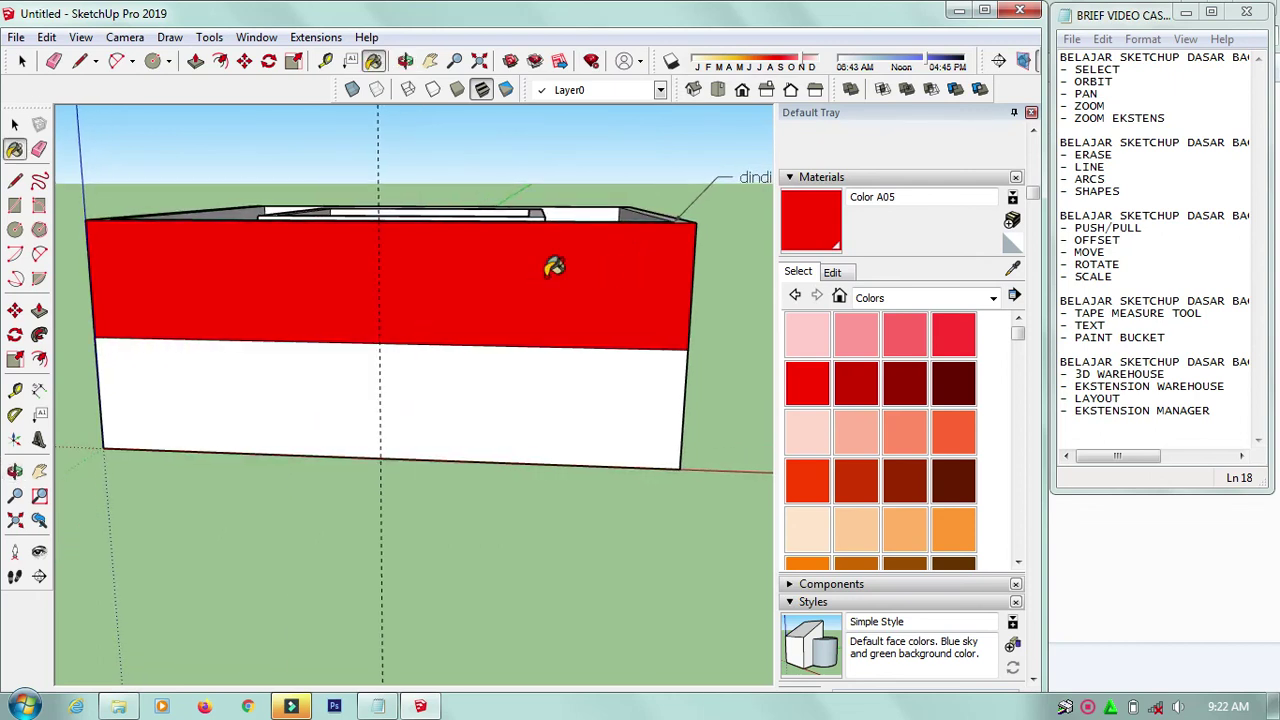
{"action": "mouse_move", "coordinate": [423, 286]}
{"action": "middle_mouse_down"}
{"action": "mouse_move", "coordinate": [554, 337]}
{"action": "mouse_move", "coordinate": [529, 320]}
{"action": "mouse_move", "coordinate": [304, 337]}
{"action": "mouse_move", "coordinate": [337, 323]}
{"action": "mouse_move", "coordinate": [251, 294]}
{"action": "middle_mouse_up"}
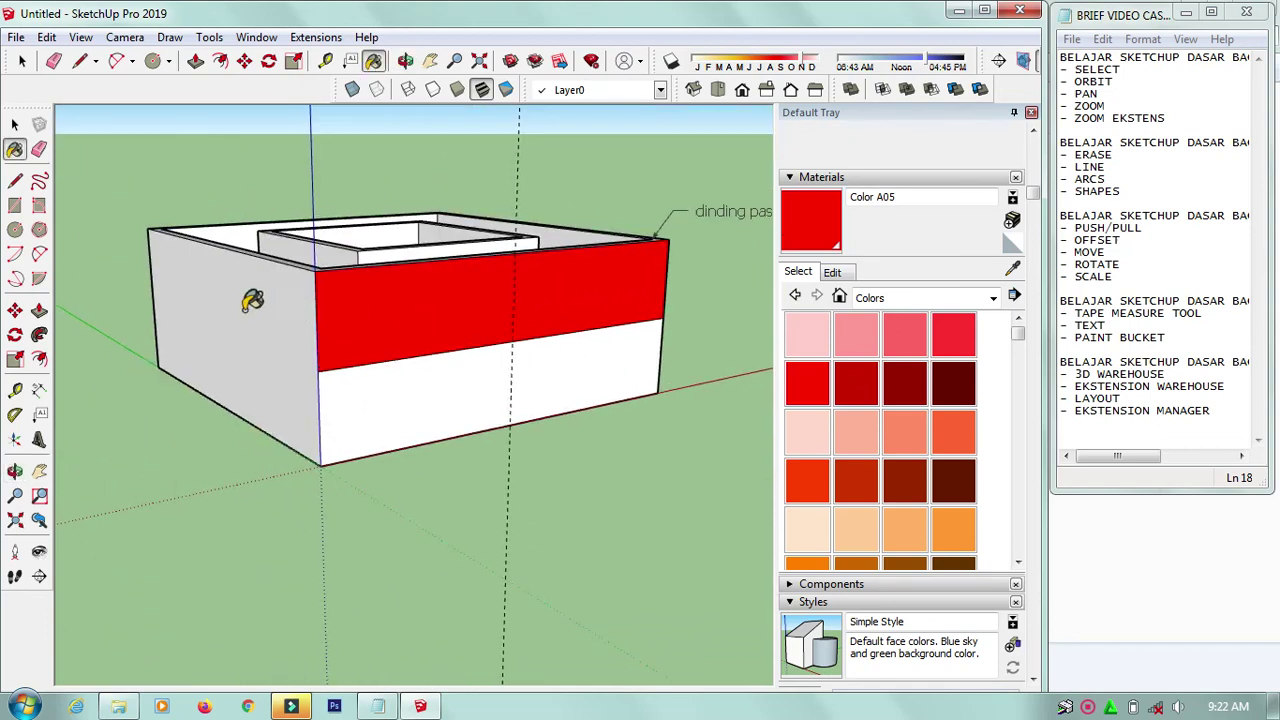
{"action": "scroll", "coordinate": [251, 294], "scroll_direction": "up", "scroll_amount": 2}
{"action": "scroll", "coordinate": [252, 302], "scroll_direction": "up", "scroll_amount": 2}
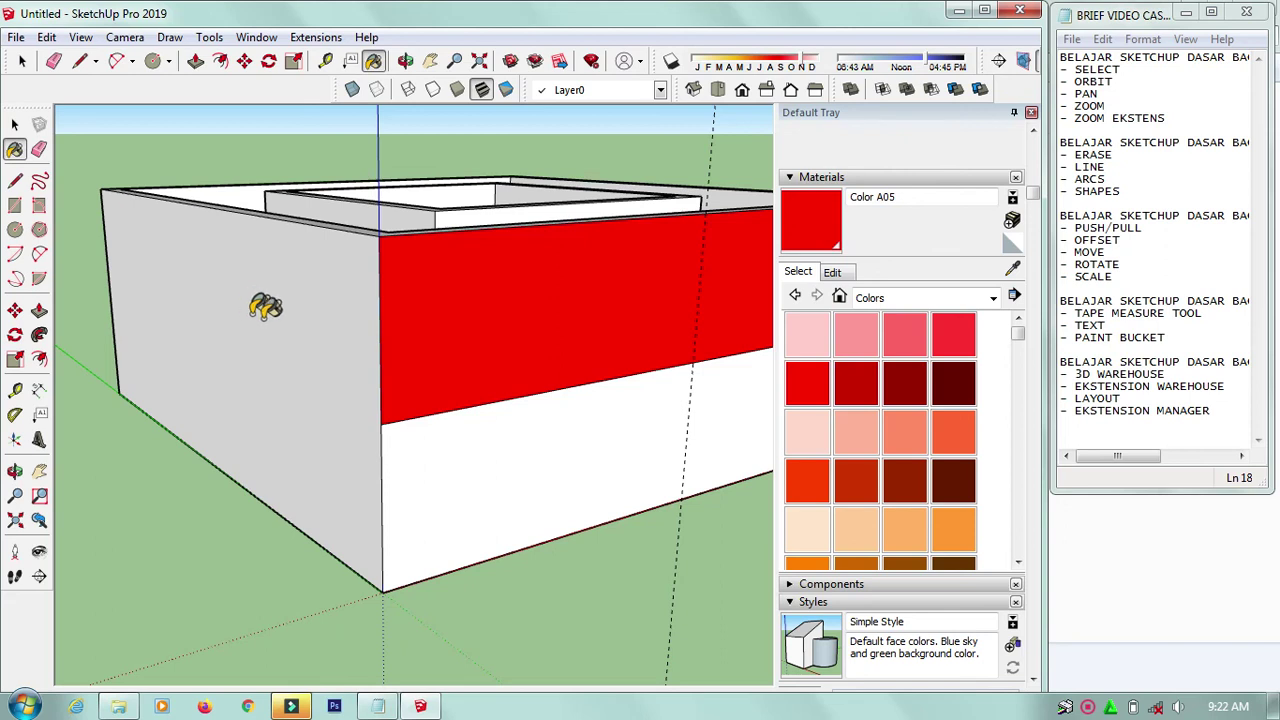
{"action": "right_click", "coordinate": [1085, 705]}
{"action": "left_click", "coordinate": [1092, 692]}
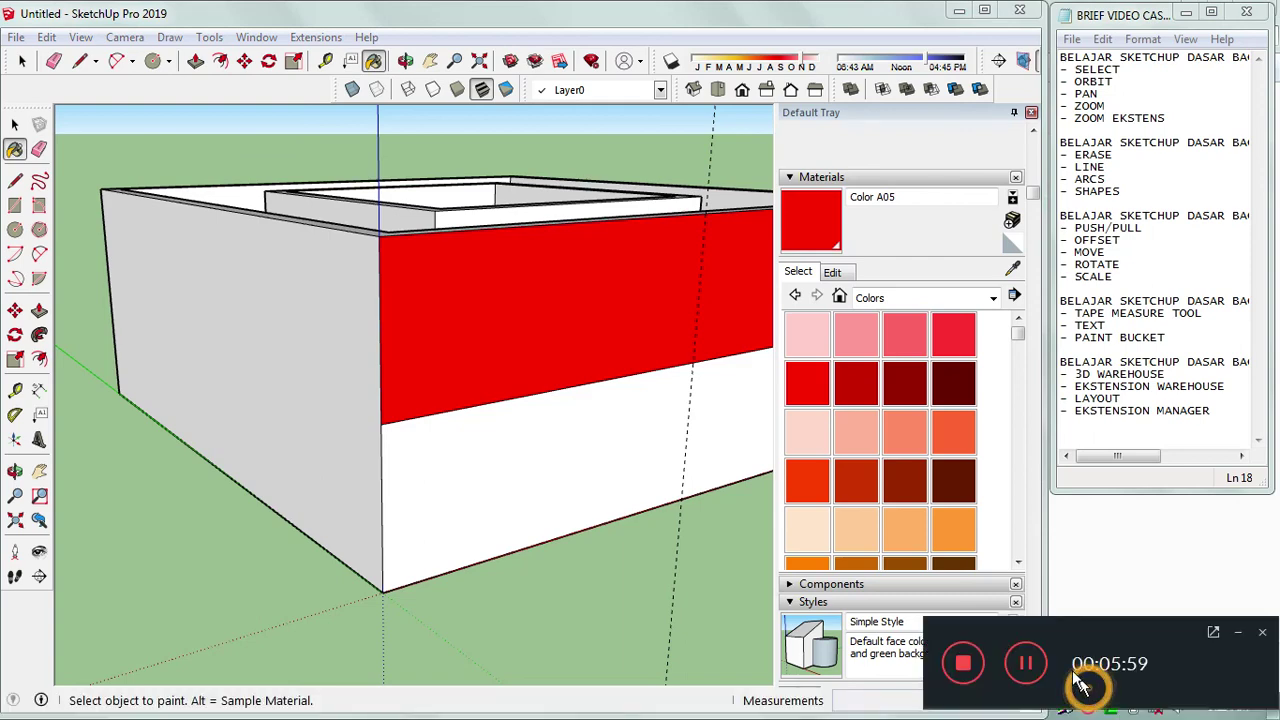